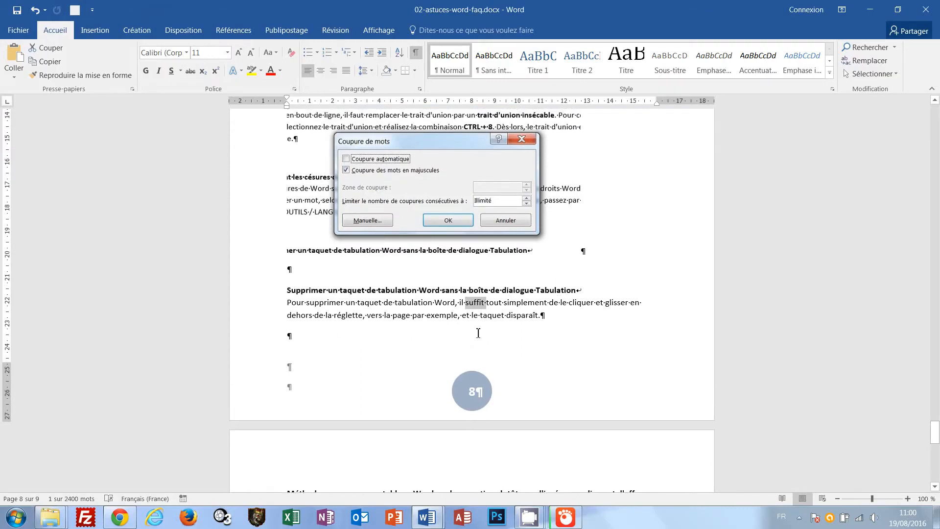
Step: Switch to the document texte_taquet_video.doc and show its formatting marks
mouse_move(430, 518)
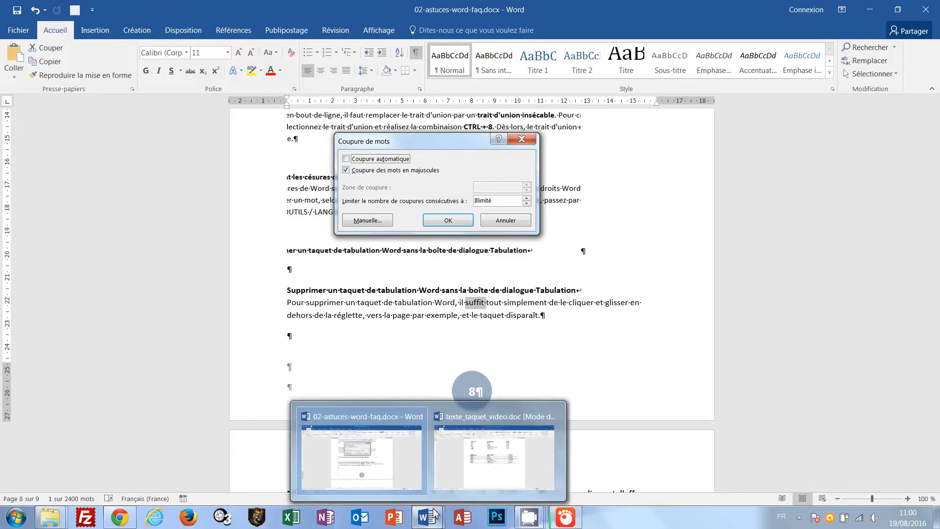
left_click(474, 470)
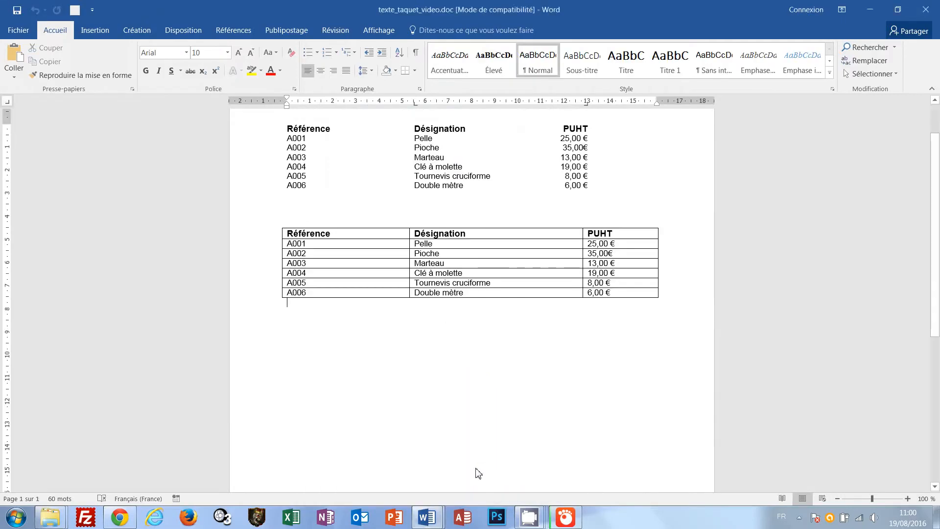
scroll(484, 470, "up", 1)
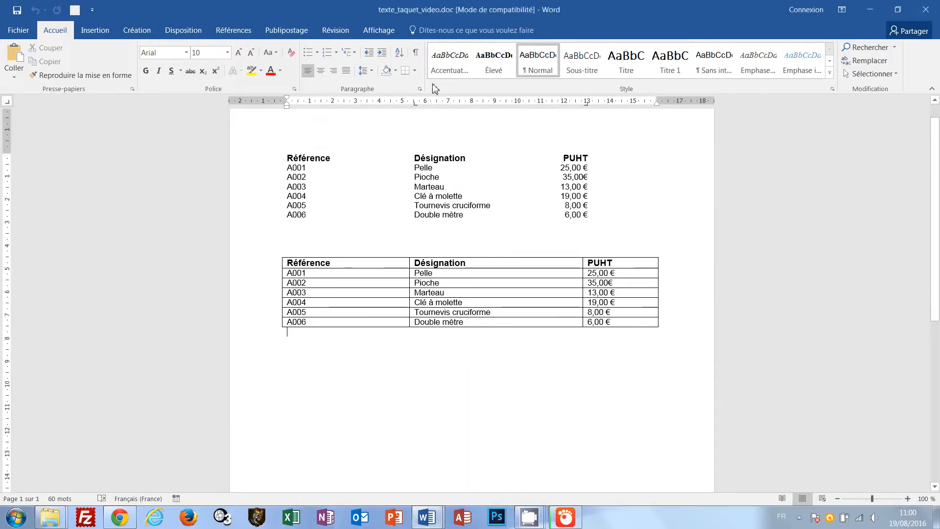
left_click(416, 54)
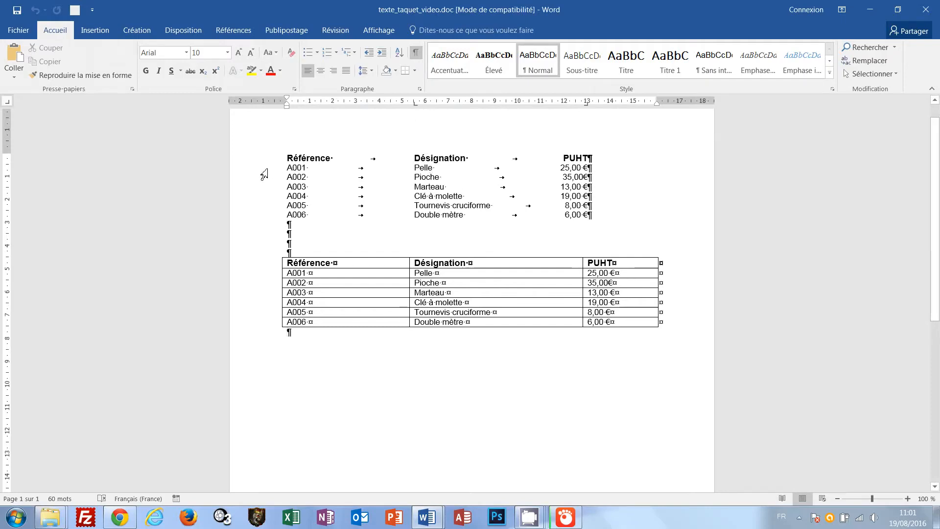
Step: Set dotted leader style 2 on the 13 cm tab stop of the item lines A001 to A006 in the upper list
left_click_drag(268, 171, 270, 217)
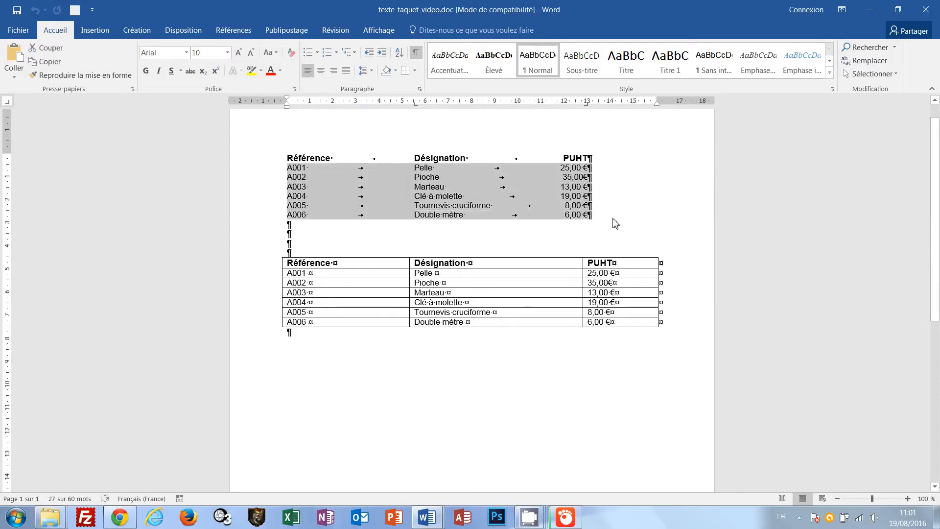
left_click(419, 89)
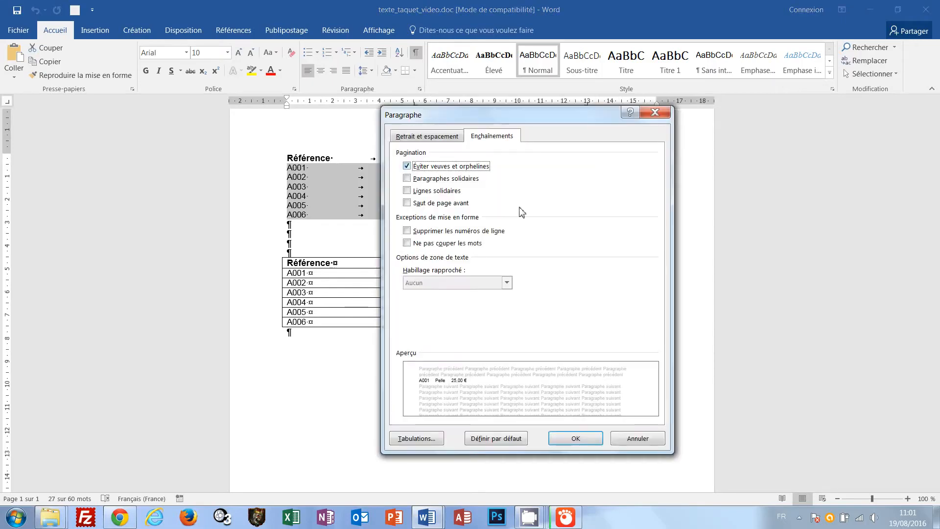
left_click(424, 439)
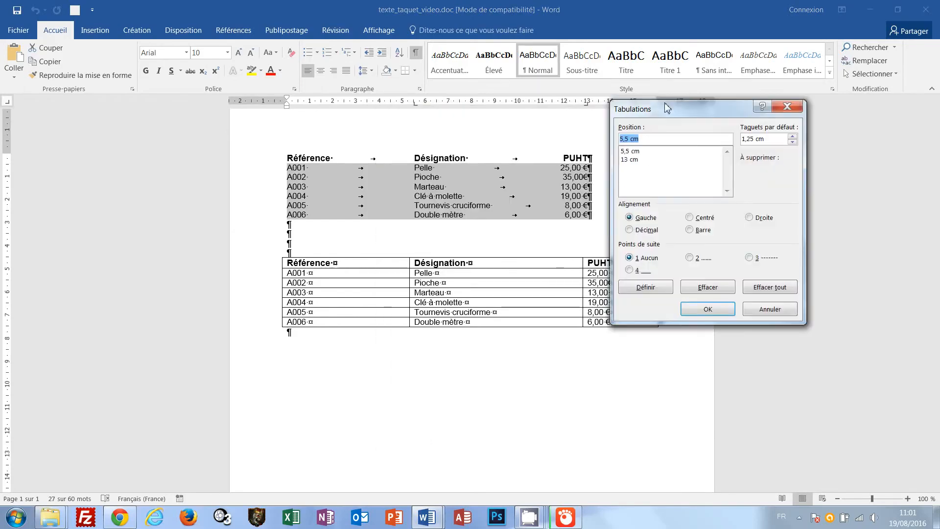
left_click_drag(667, 104, 660, 103)
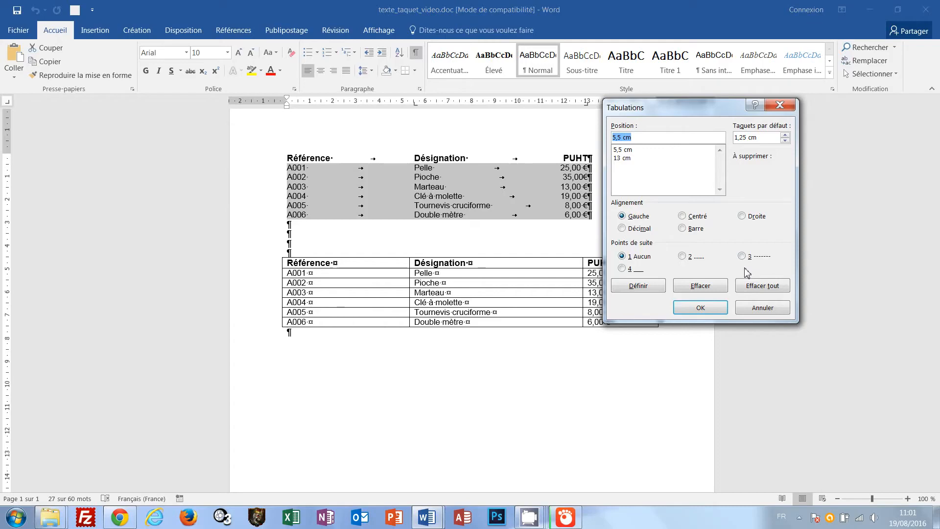
left_click(618, 158)
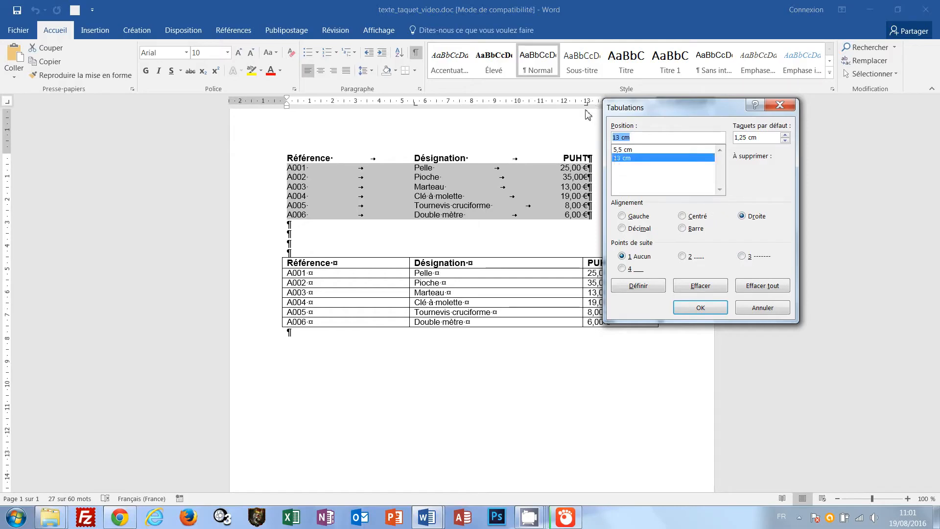
left_click(684, 257)
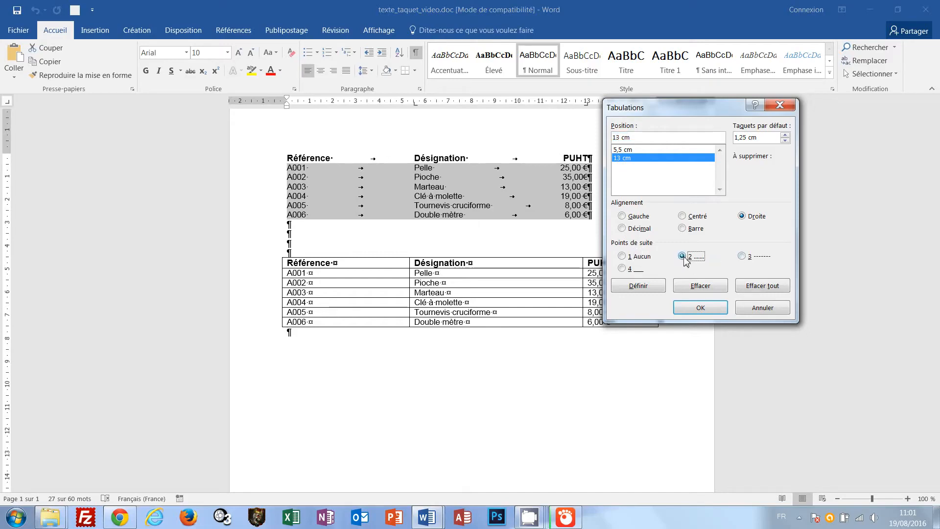
left_click(699, 308)
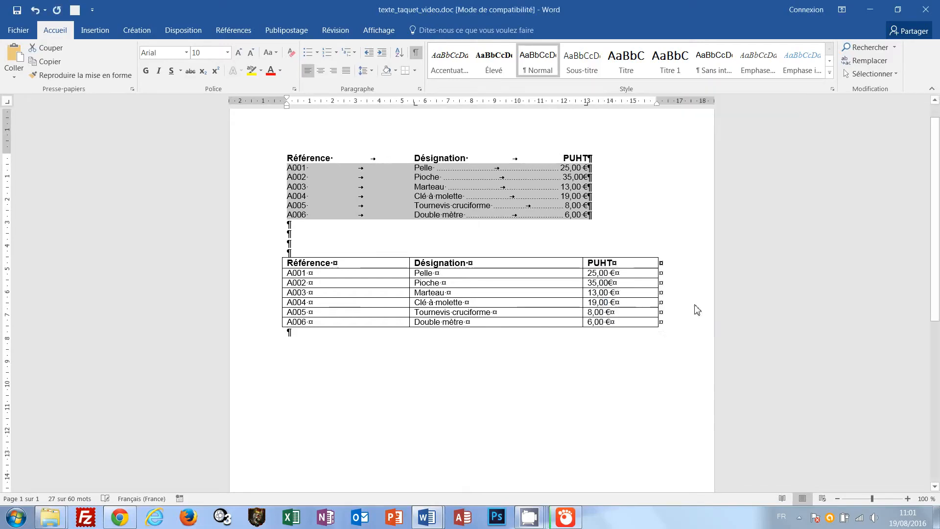
Step: Hide the formatting marks and place the cursor below the bordered table
left_click(415, 52)
left_click(668, 218)
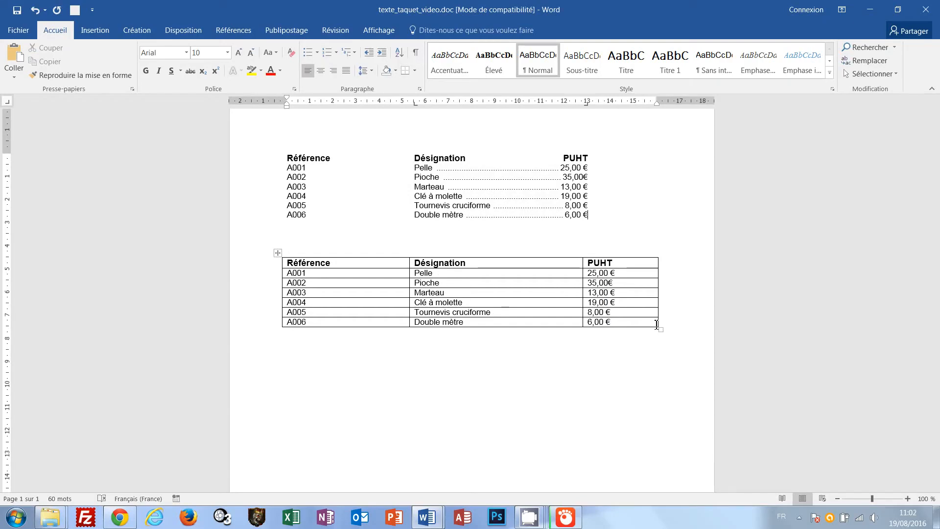
left_click(412, 389)
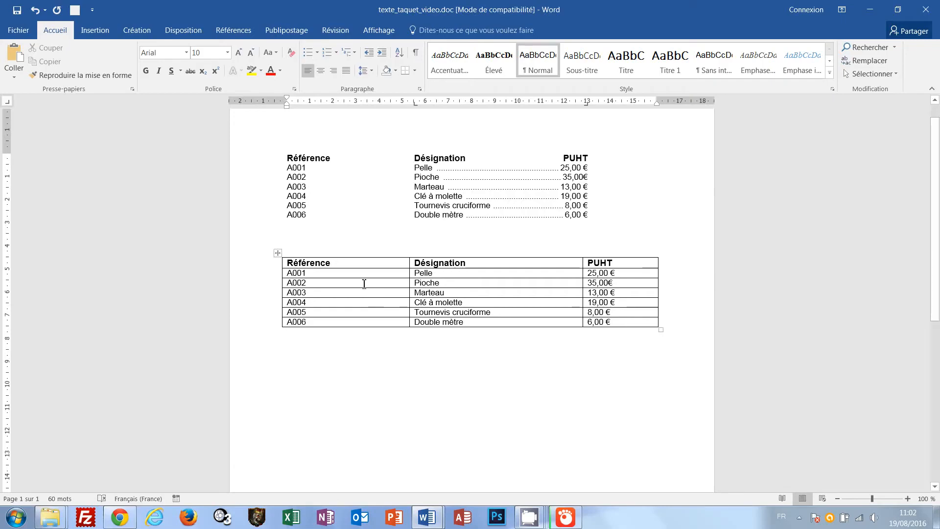
Step: Insert a page number in the Cercle style at the foot of the page, enter "page" with it, and leave footer editing
left_click(96, 33)
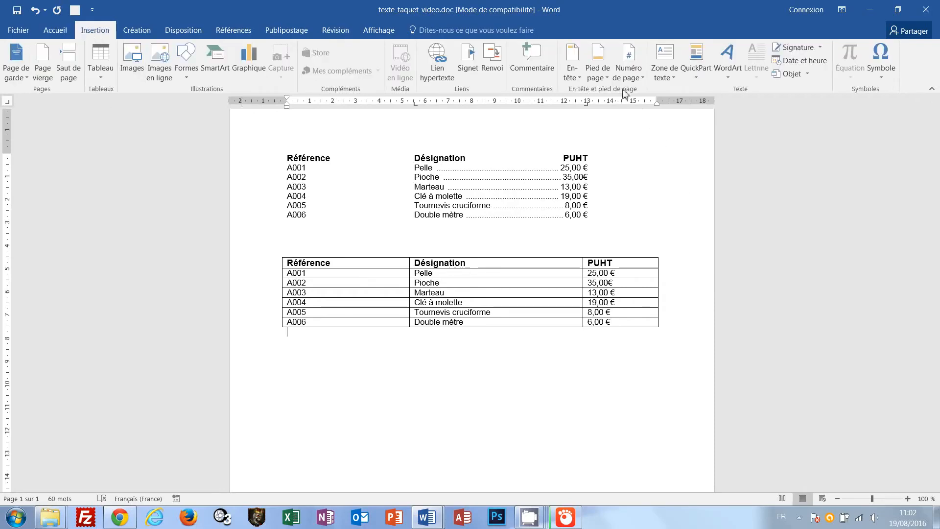
left_click(644, 84)
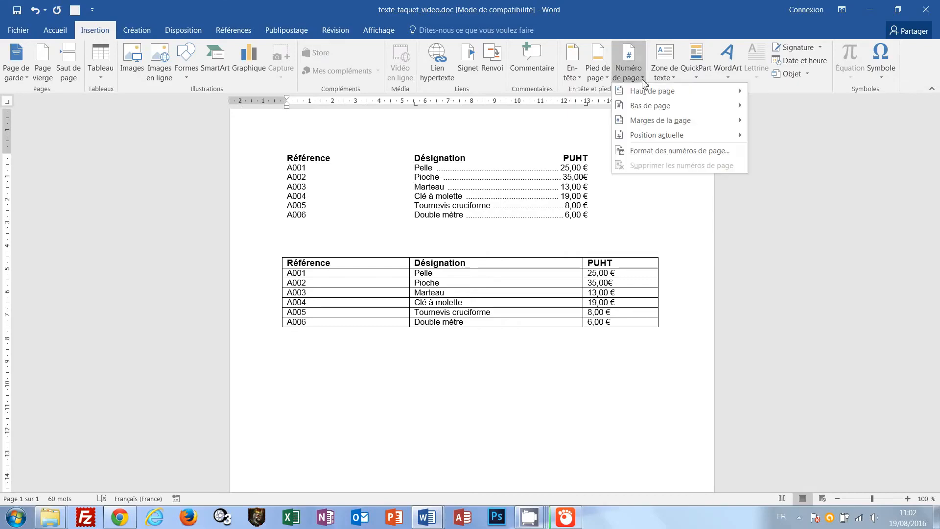
mouse_move(648, 104)
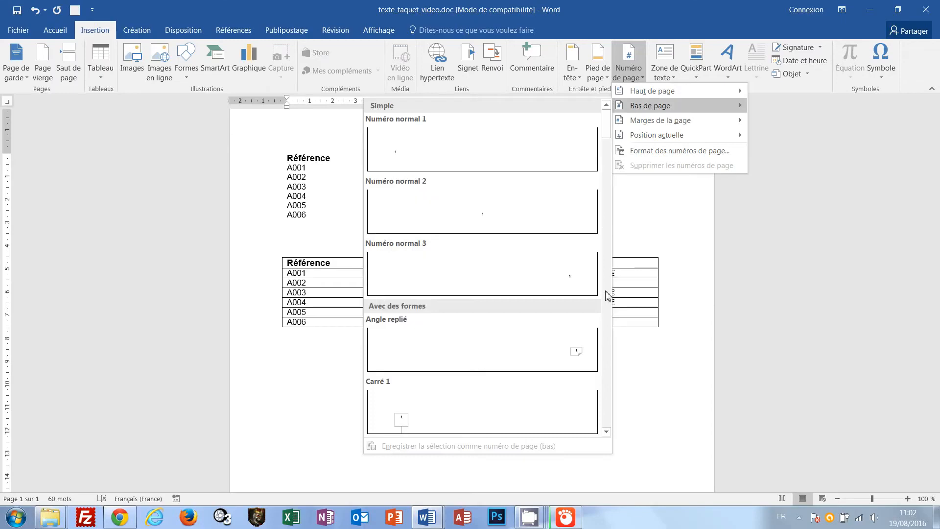
scroll(607, 295, "down", 3)
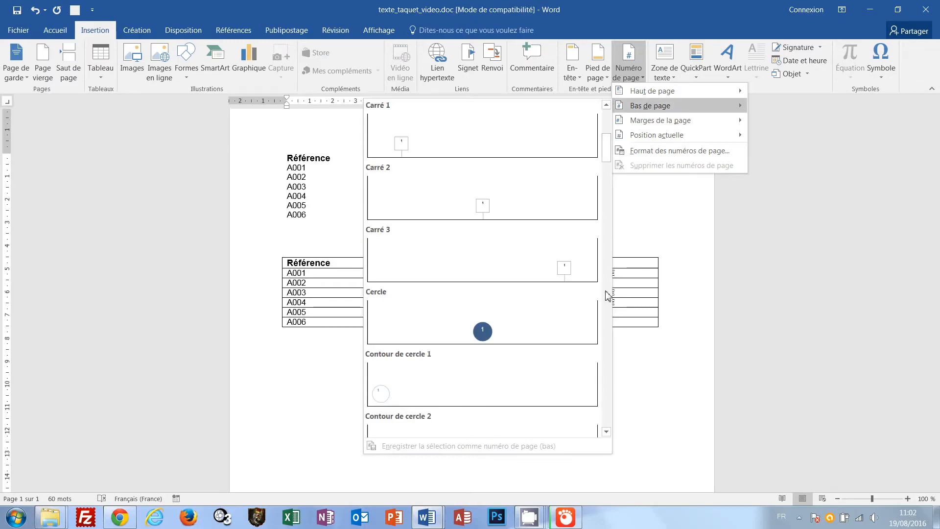
left_click(481, 334)
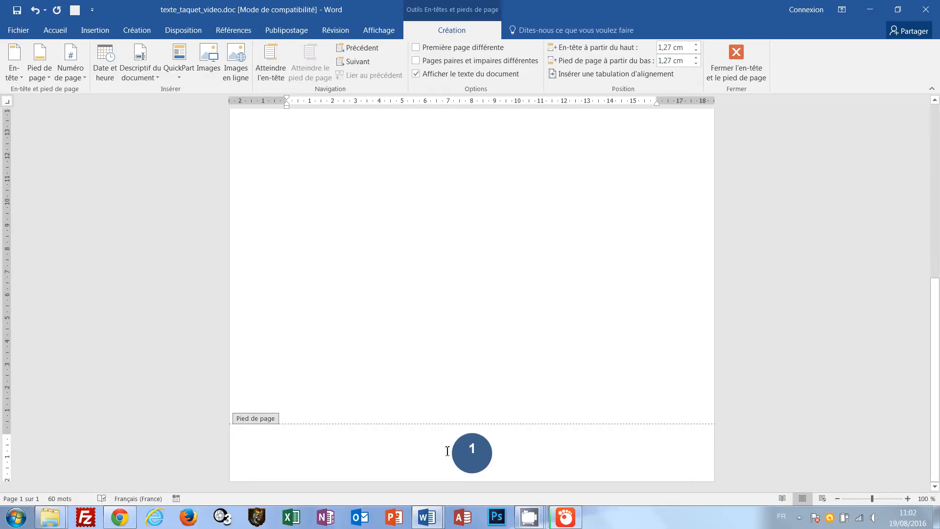
type("page")
left_click(744, 76)
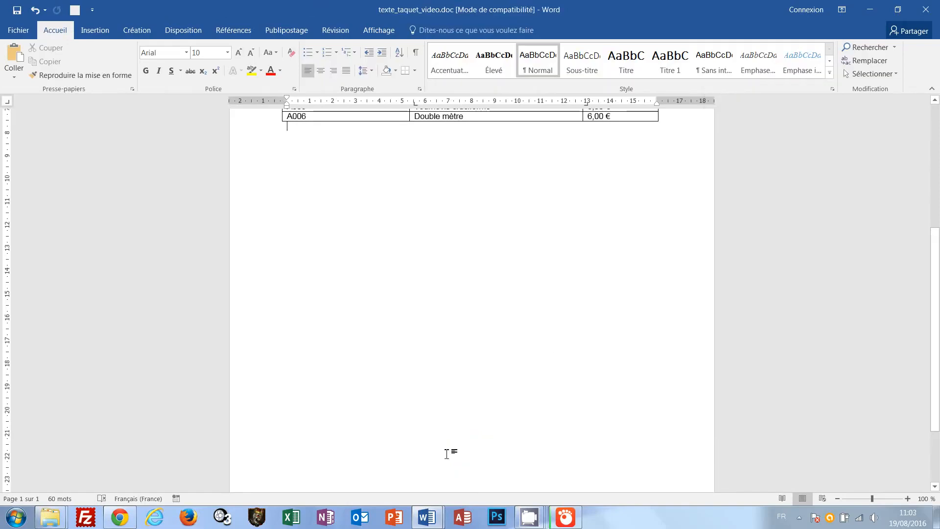
Step: Switch to 02-astuces-word-faq.docx and remove one "p" from "supprimer" in the paragraph about deleting a tab stop
mouse_move(422, 511)
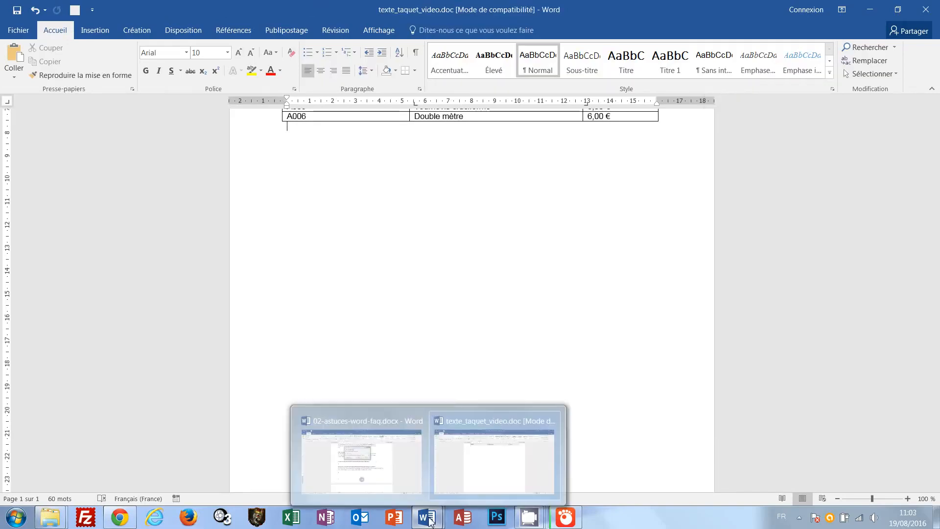
left_click(392, 473)
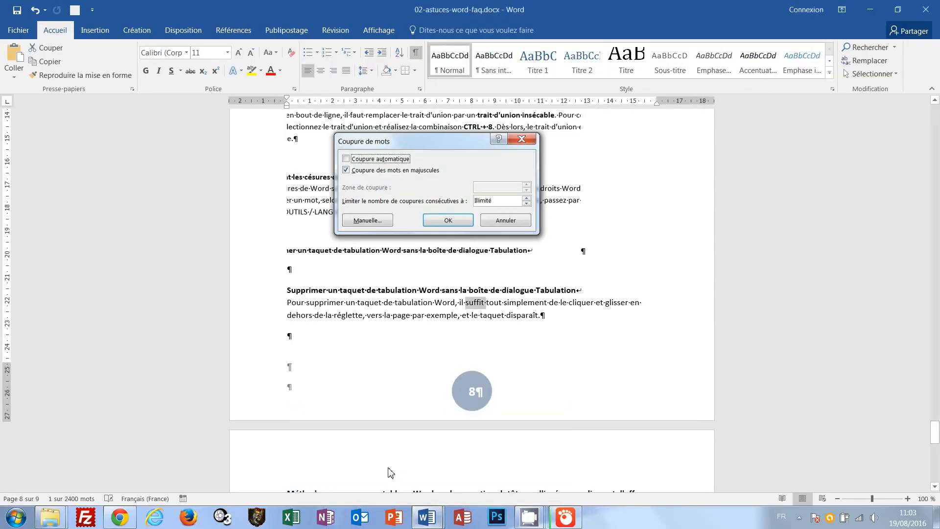
left_click(321, 303)
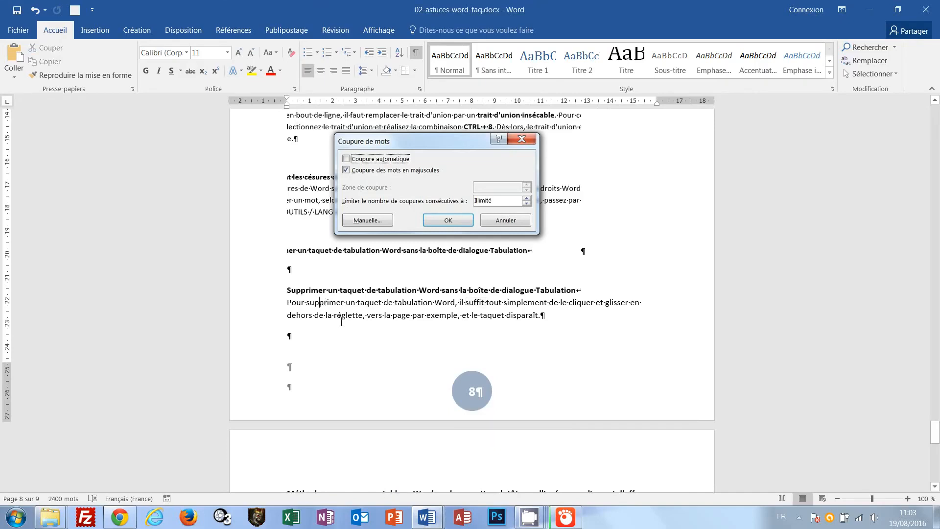
key("BackSpace")
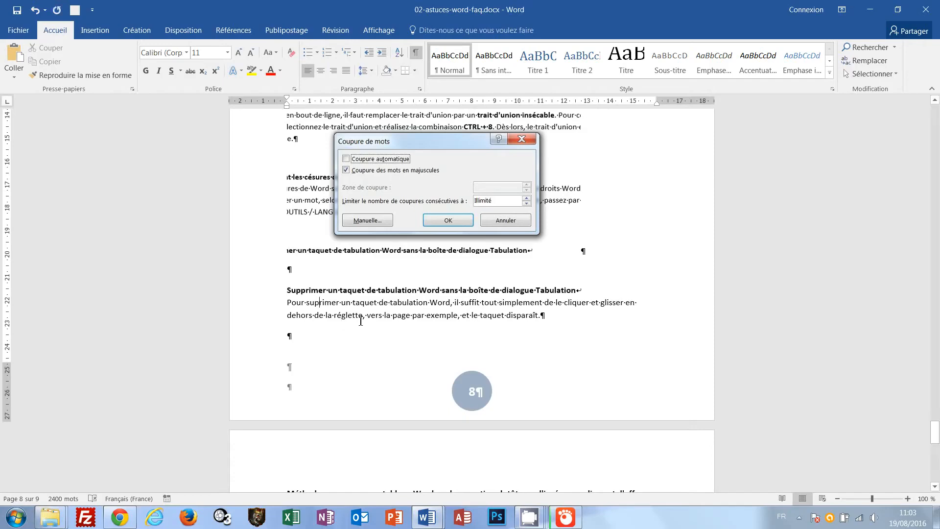
left_click(361, 319)
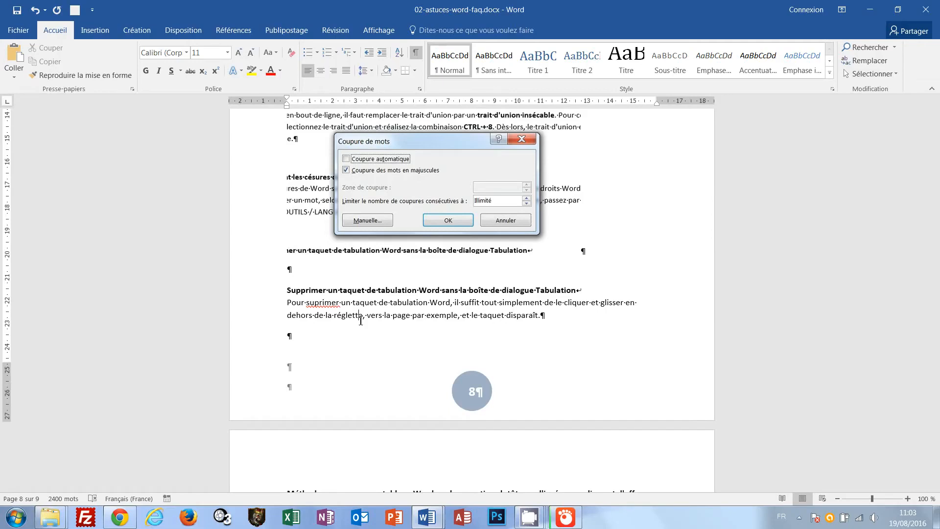
Step: View the spelling suggestions for "suprimer", dismiss them, and restore the missing "p" in the word
right_click(326, 304)
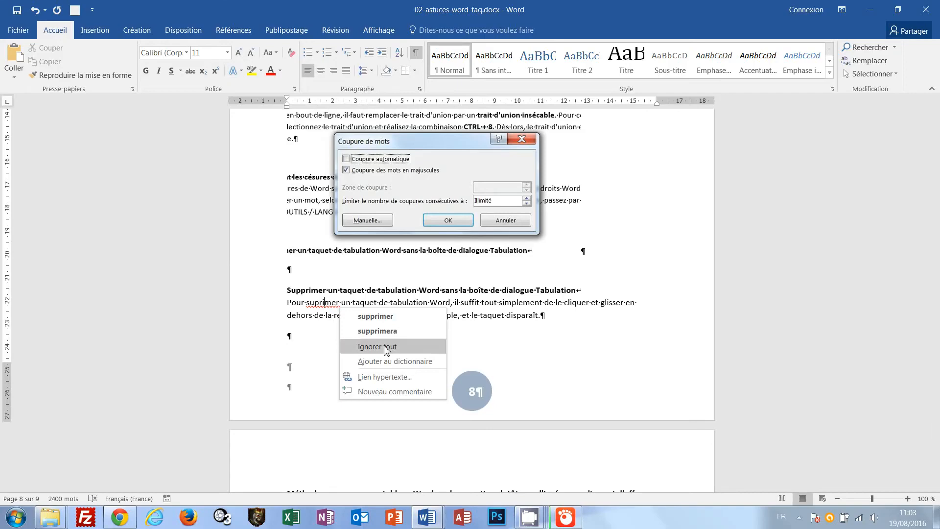
left_click(514, 308)
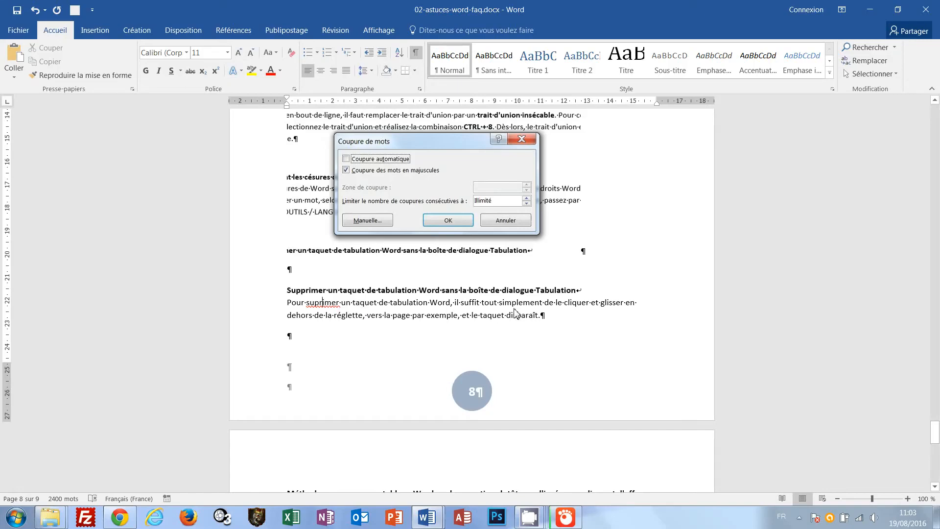
key("BackSpace")
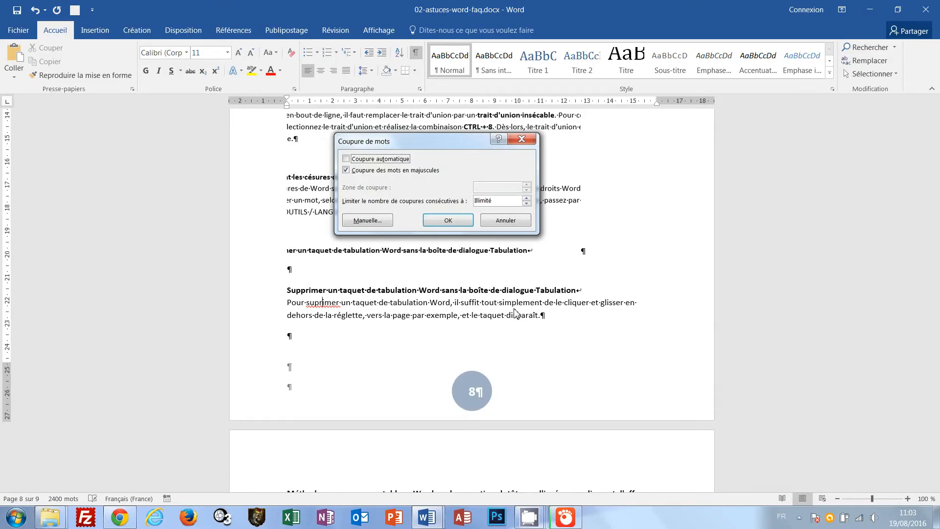
type("p")
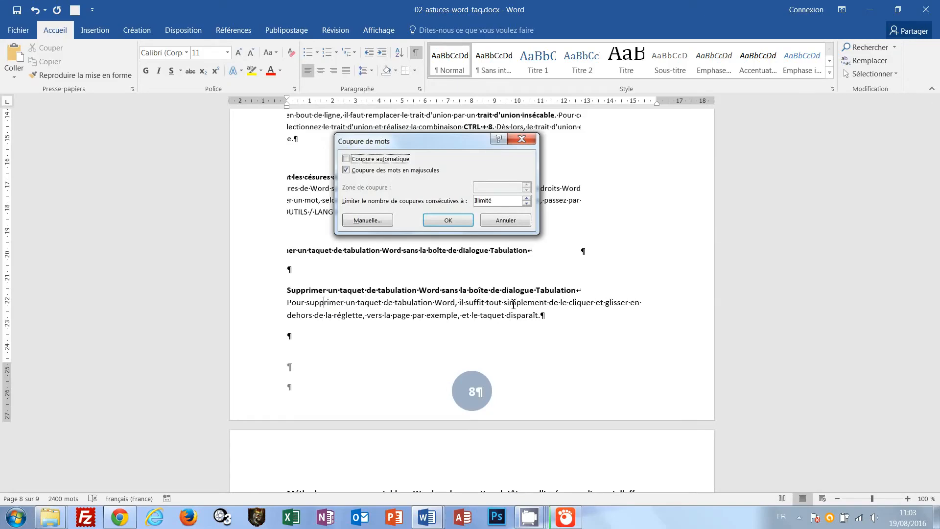
Step: Examine the Vérification options for checking spelling and grammar while typing, and close the Word options
left_click(17, 33)
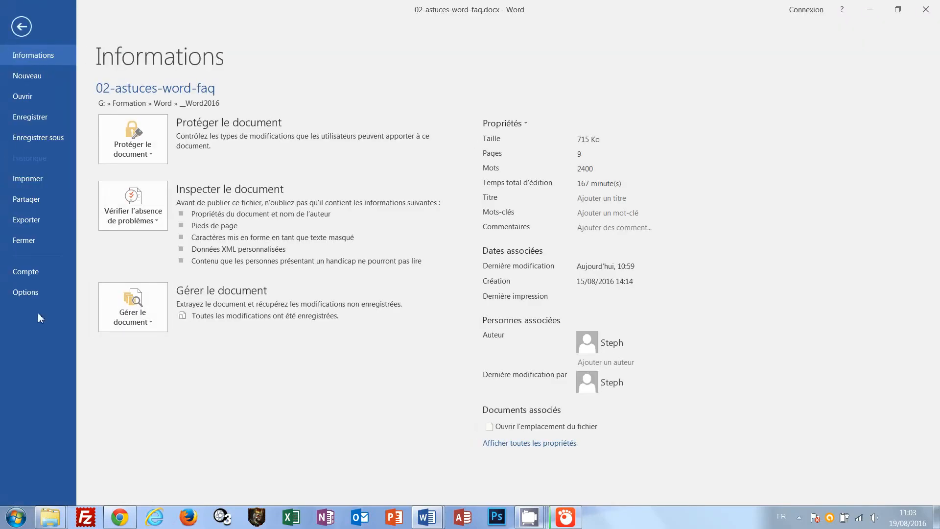
left_click(26, 295)
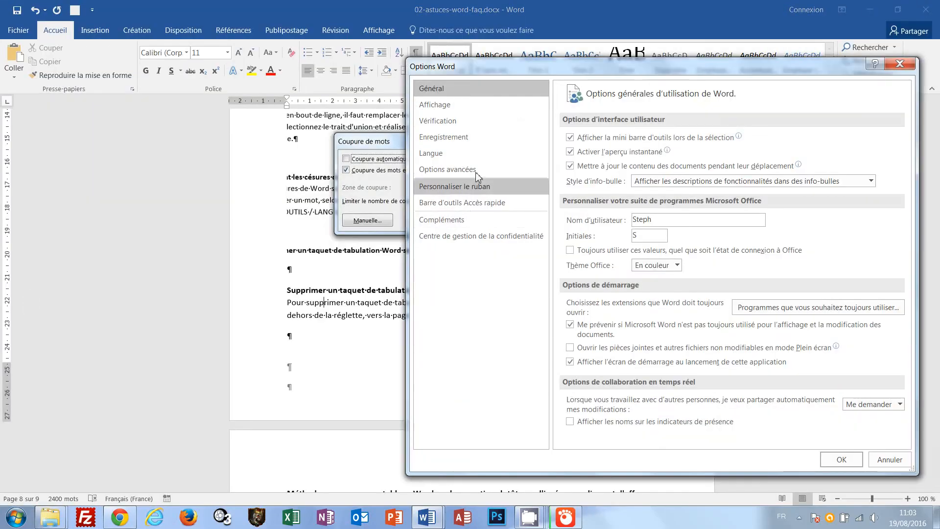
left_click(448, 123)
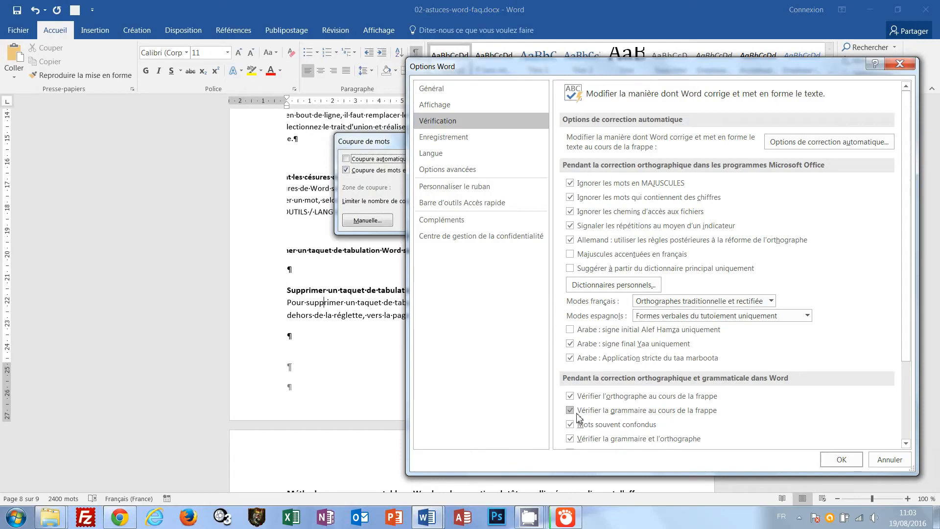
left_click(843, 463)
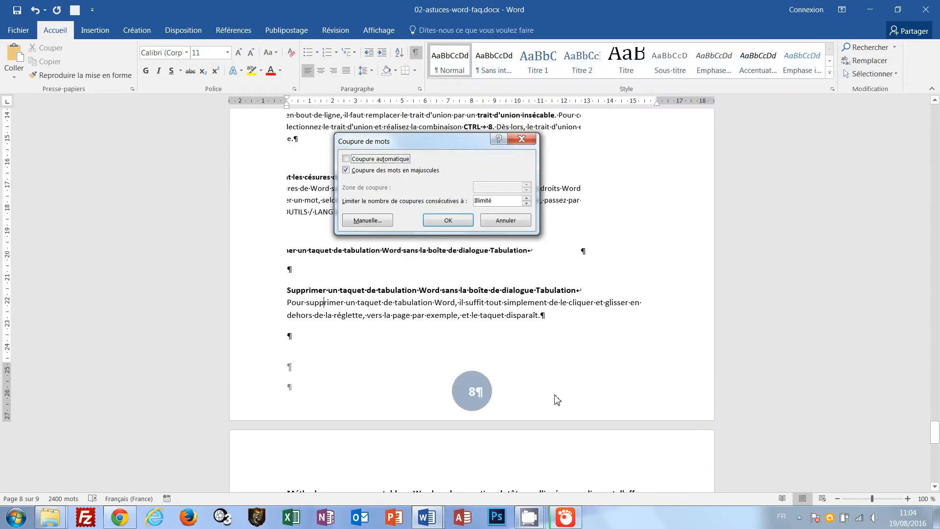
Step: Start recording a macro named "test" stored in 02-astuces-word-faq.docx
scroll(420, 334, "down", 1)
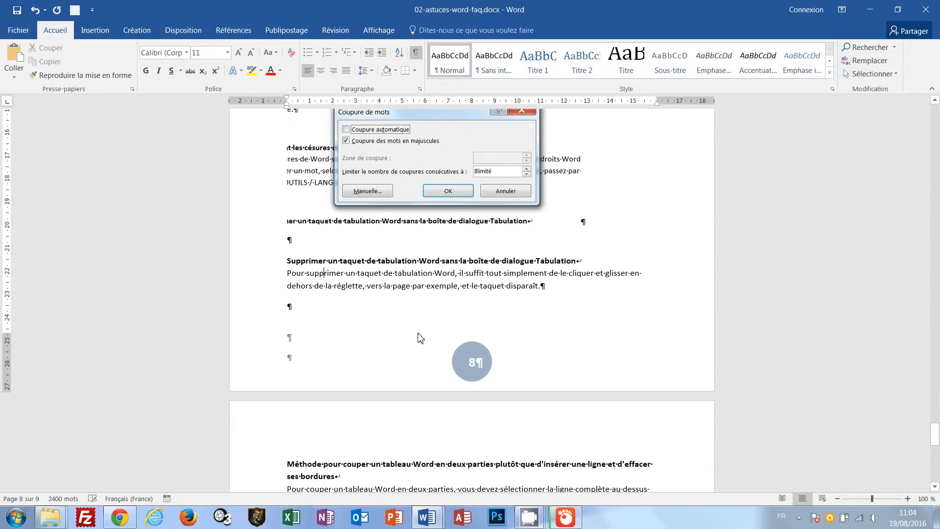
scroll(439, 290, "down", 1)
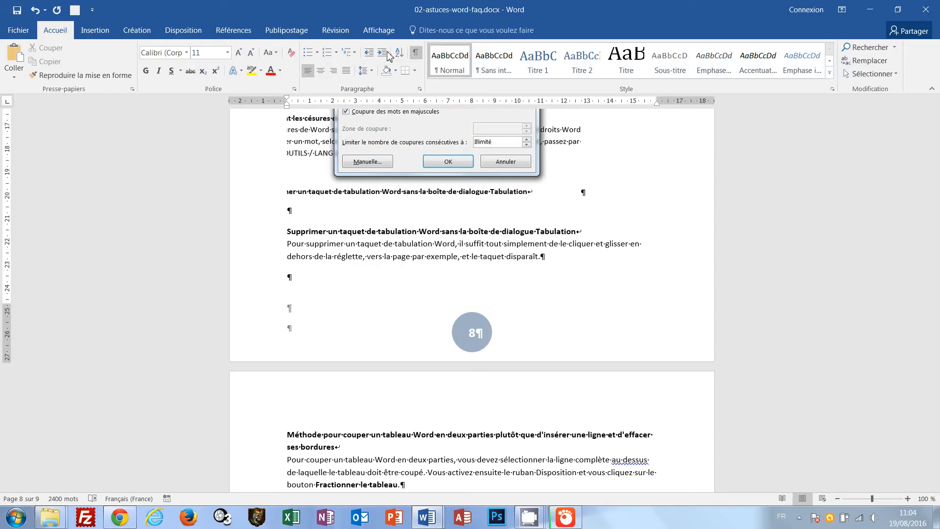
left_click(378, 32)
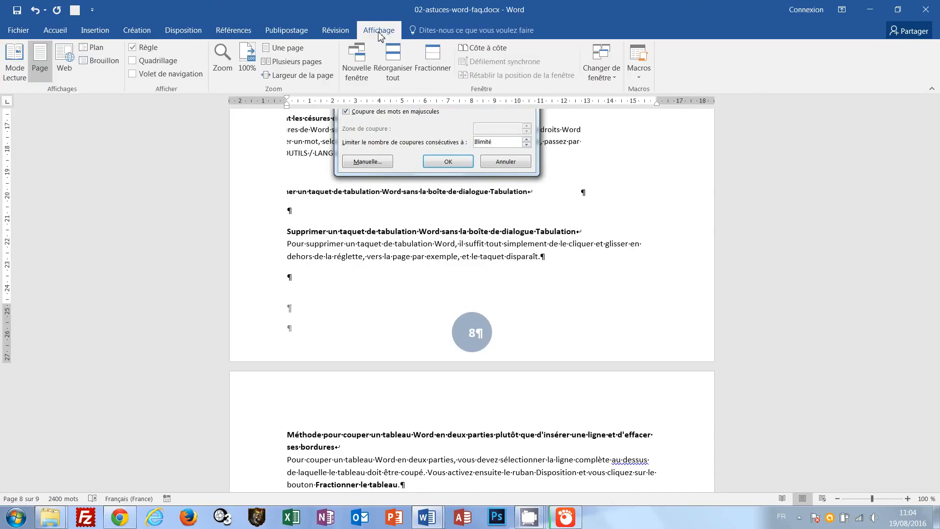
left_click(641, 77)
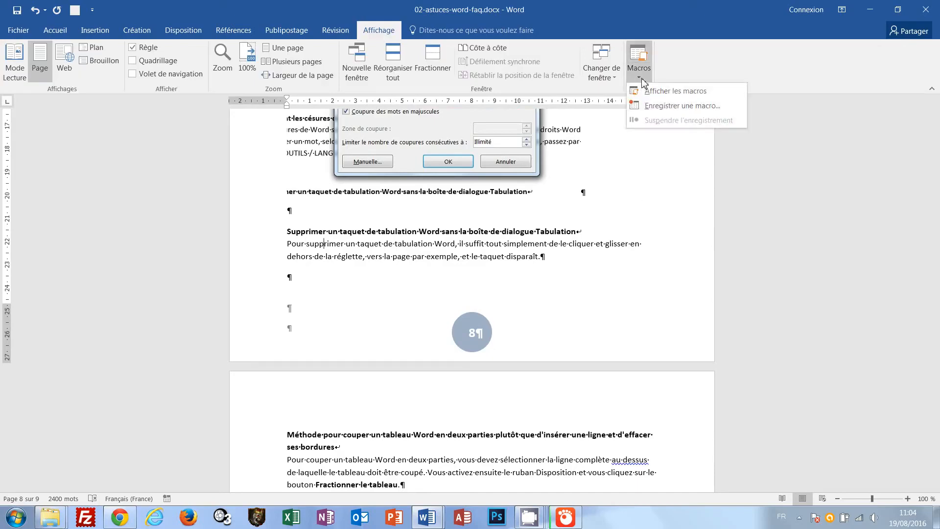
left_click(656, 106)
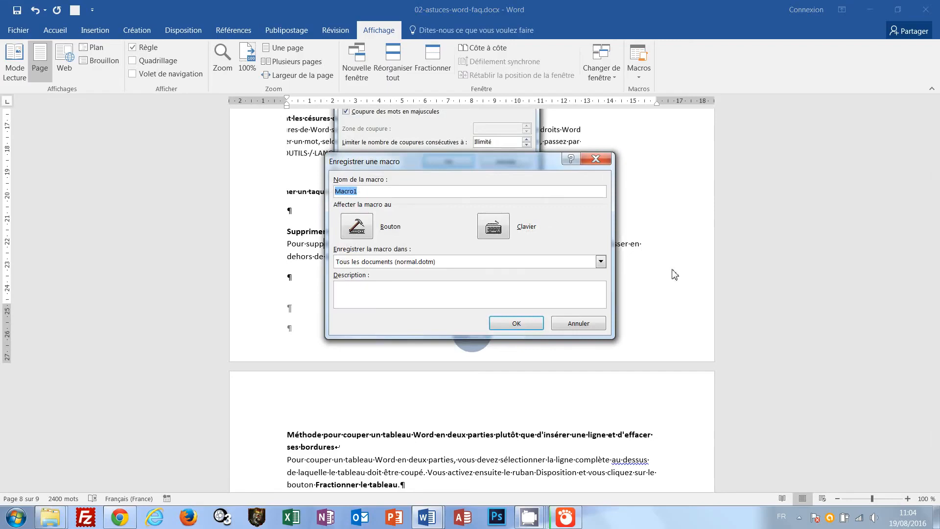
type("test")
left_click(600, 262)
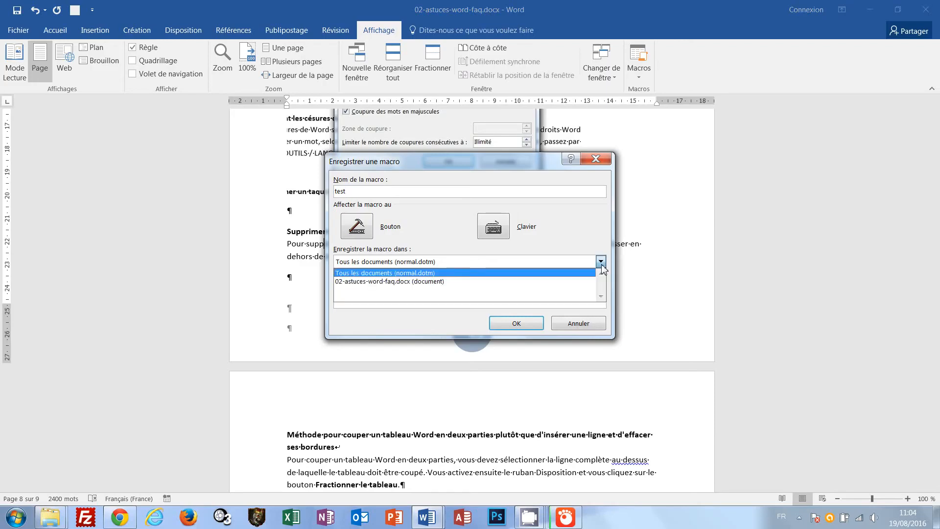
left_click(402, 281)
left_click(518, 324)
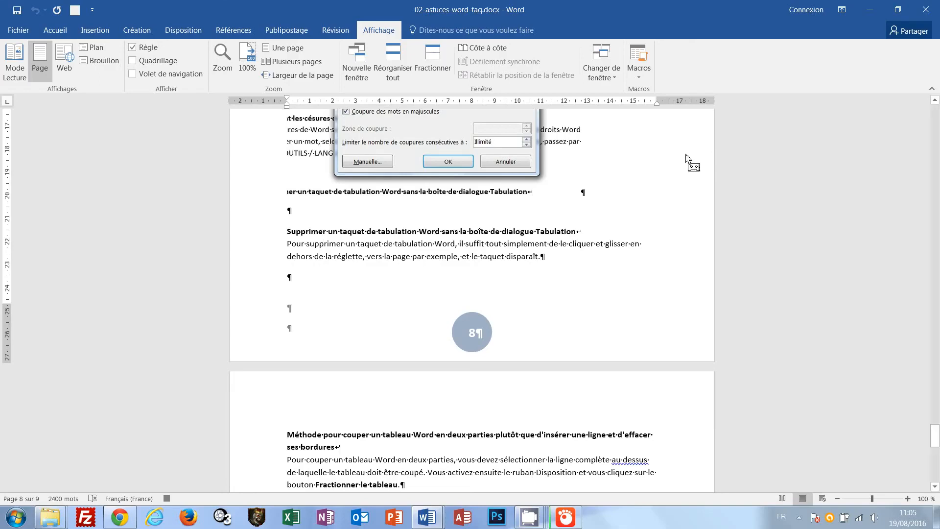
Step: Stop the macro recording and run the existing bold-italic macro on "supprimer" in the paragraph about deleting a tab stop
left_click(639, 78)
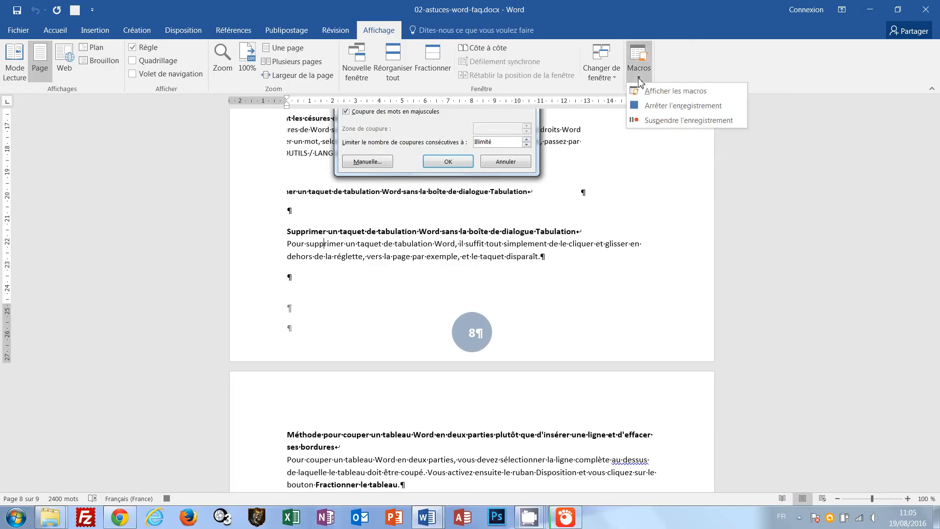
left_click(658, 101)
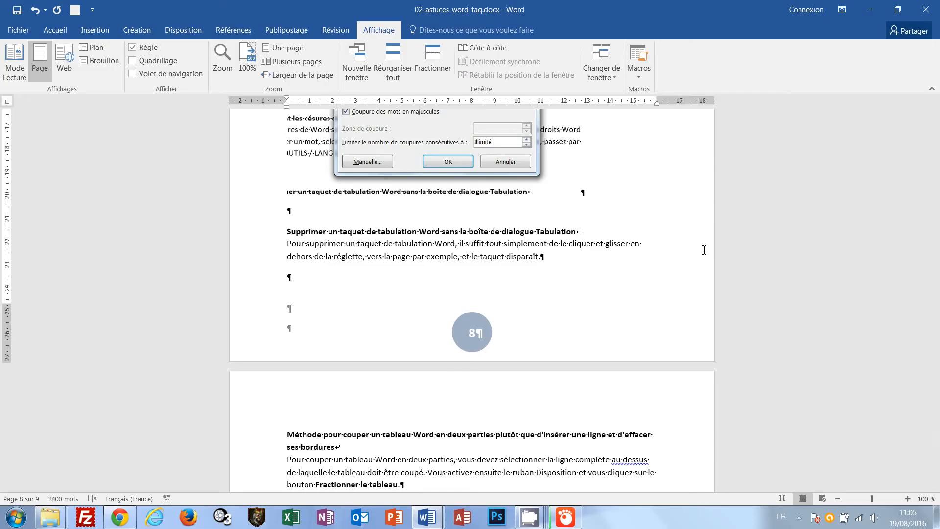
double_click(321, 247)
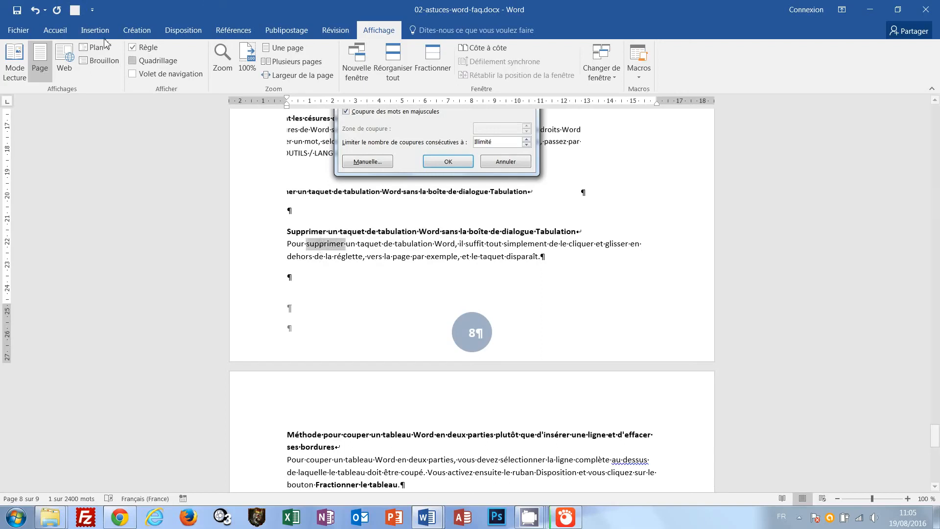
left_click(79, 10)
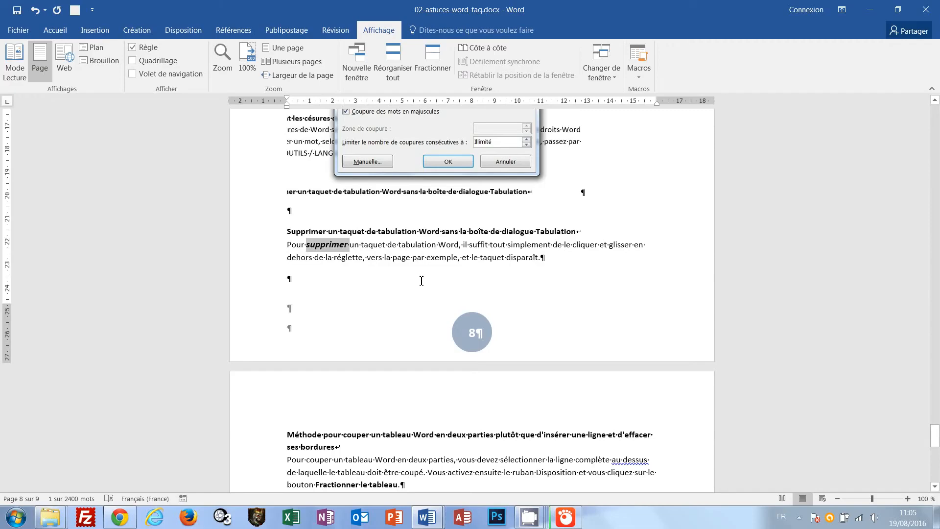
Step: Change the case of "tabulation" in the same paragraph to MAJUSCULES, and return it to minuscules
double_click(417, 244)
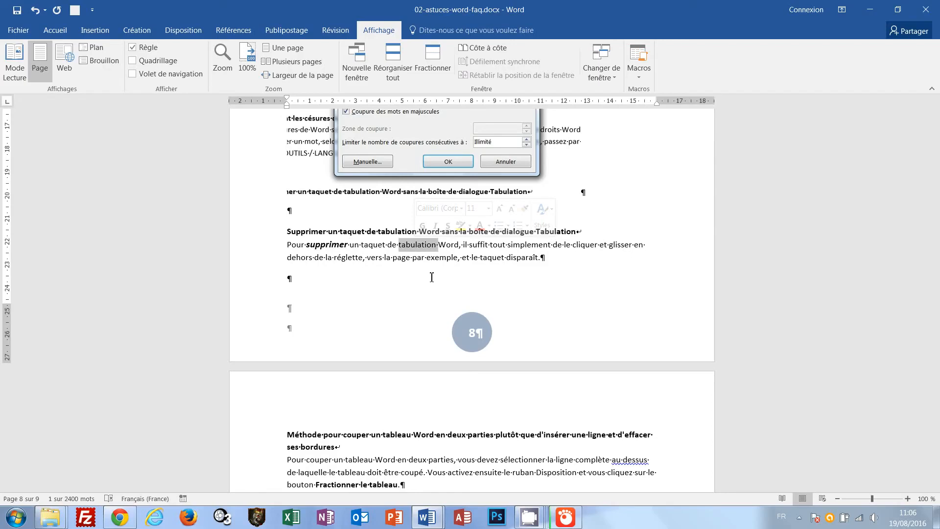
left_click(55, 31)
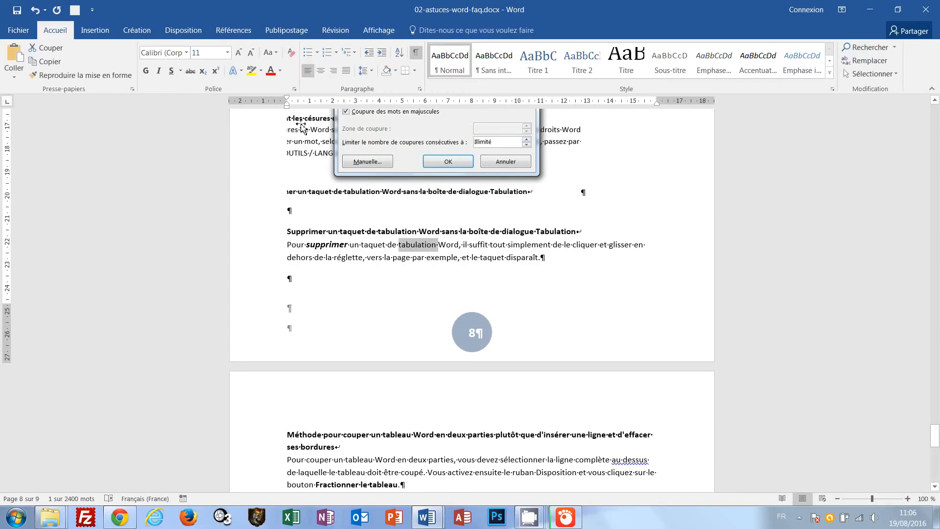
left_click(275, 55)
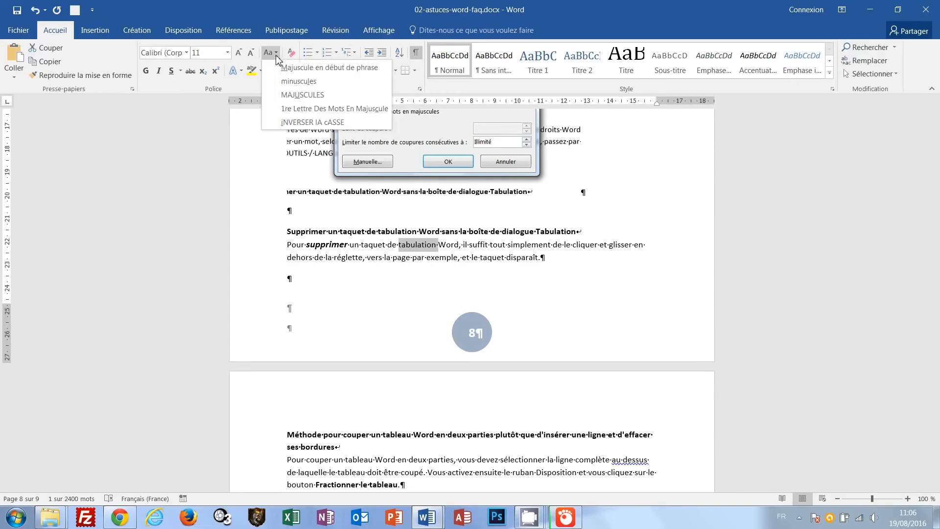
left_click(289, 96)
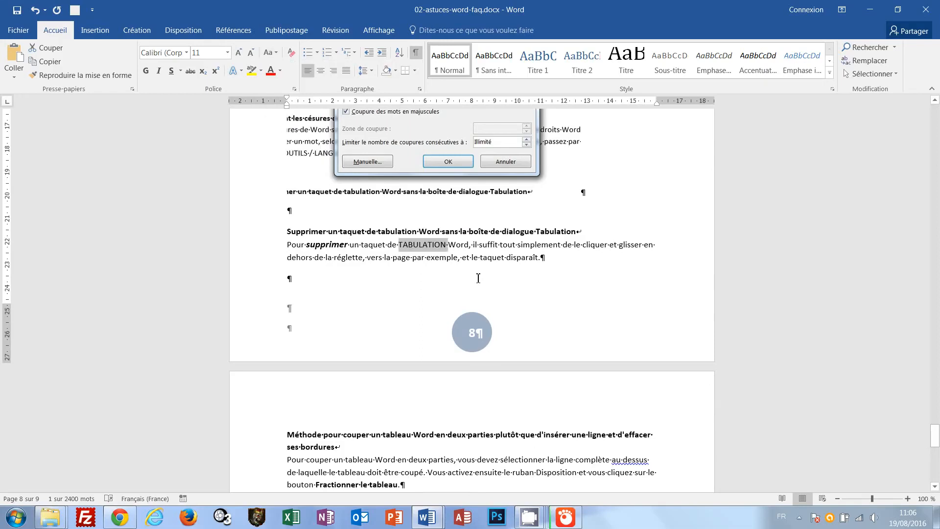
left_click(276, 55)
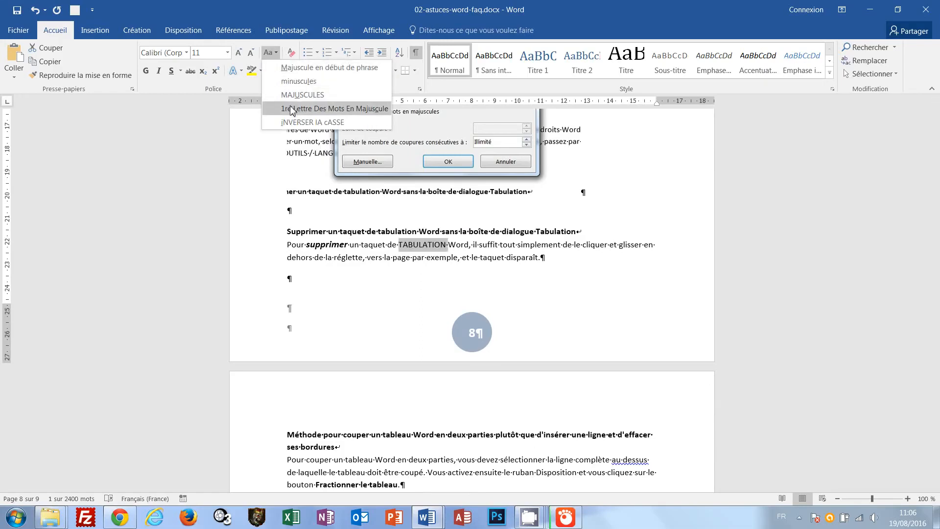
left_click(291, 83)
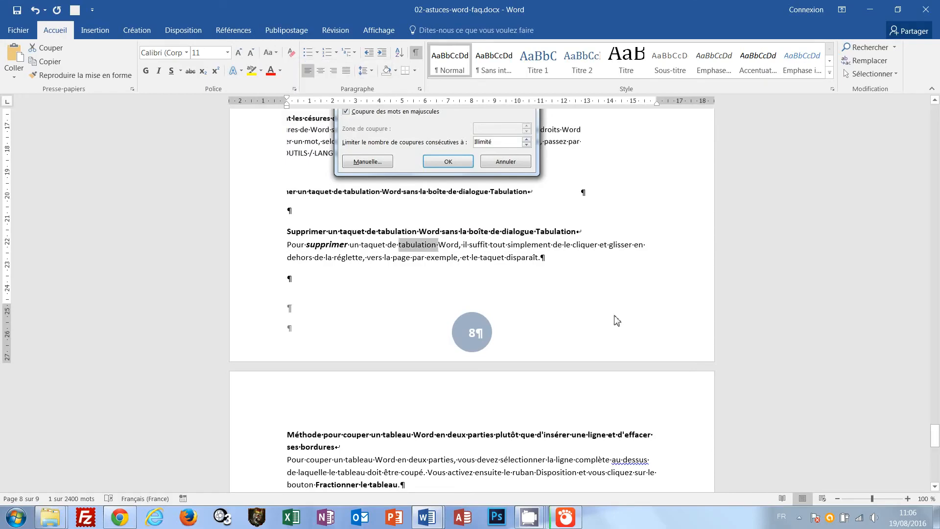
Step: Cycle the word "tabulation" through its letter-case variants until it is lowercase again
key("shift+F3")
key("shift+F3")
key("shift+F3")
key("shift+F3")
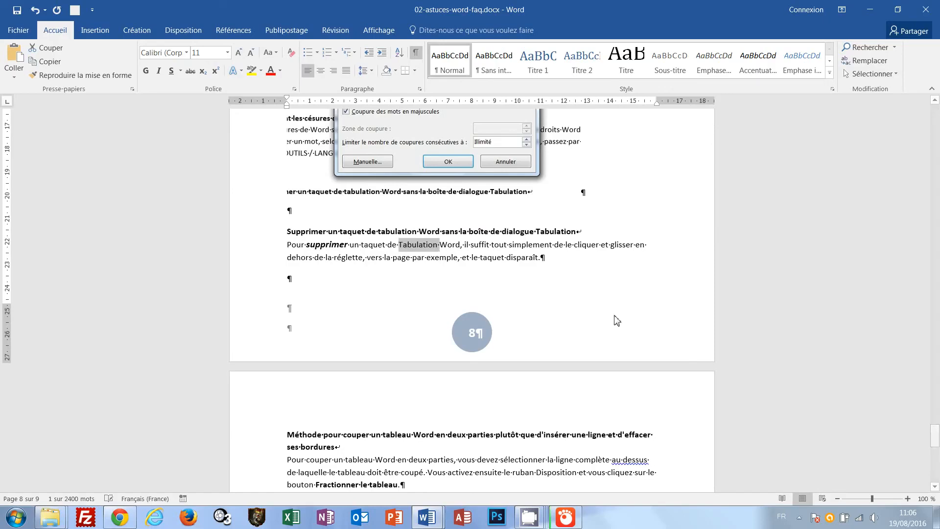
key("shift+F3")
key("shift+F3")
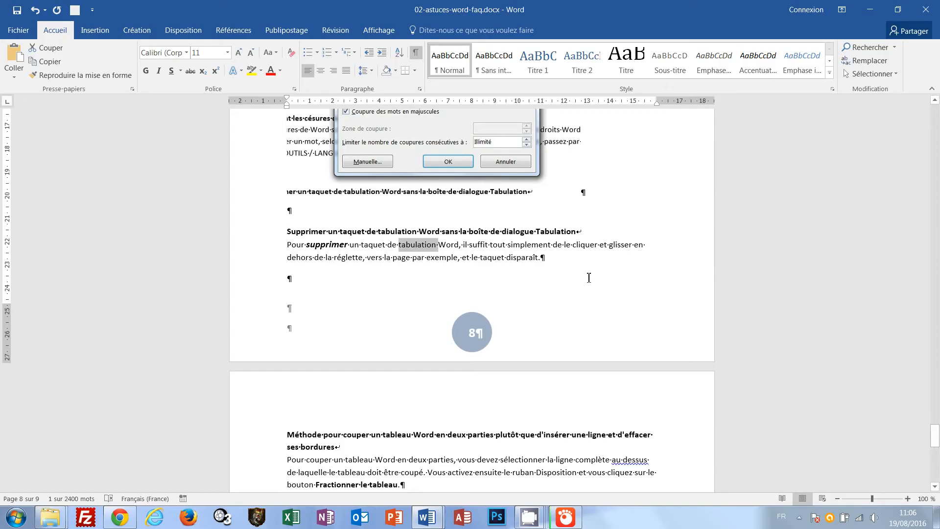
Step: Try a non-breaking space and a non-breaking hyphen between "en" and "dehors", undoing each insertion
left_click(645, 244)
key("shift+Right")
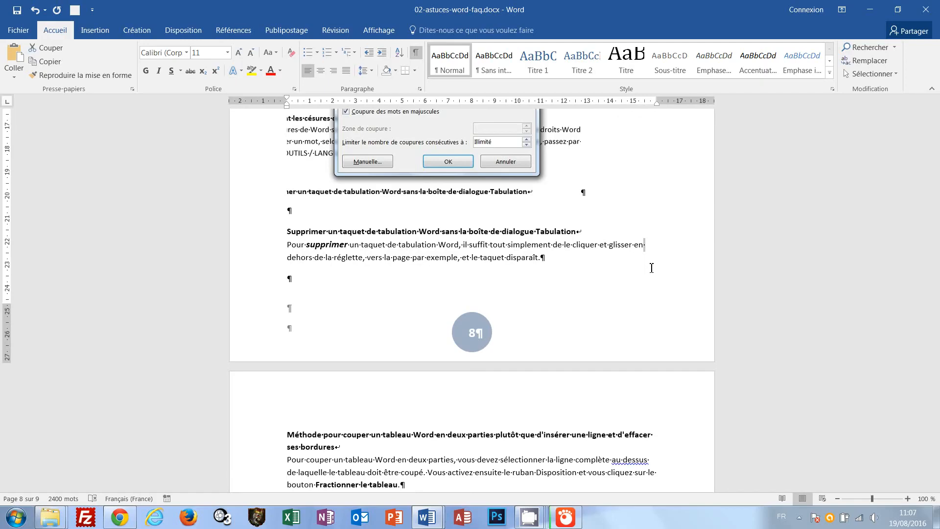
key("ctrl+shift+space")
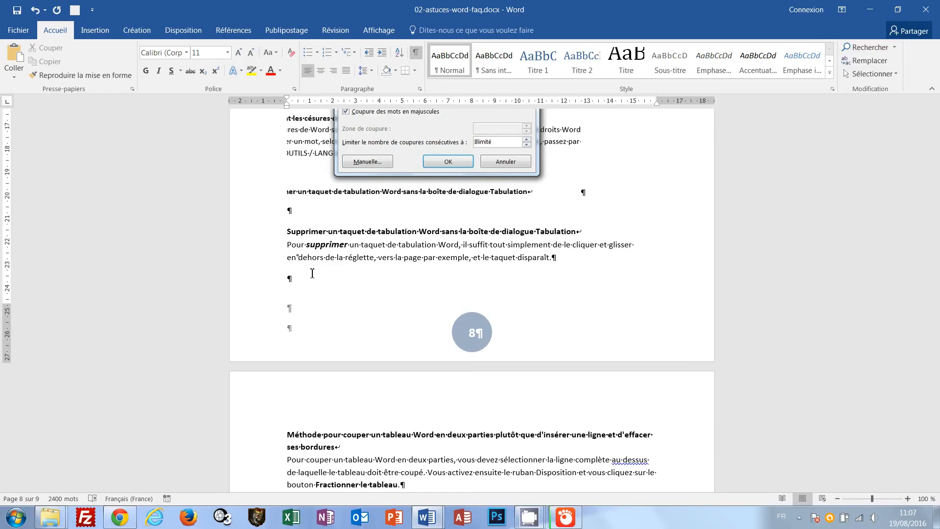
key("ctrl+z")
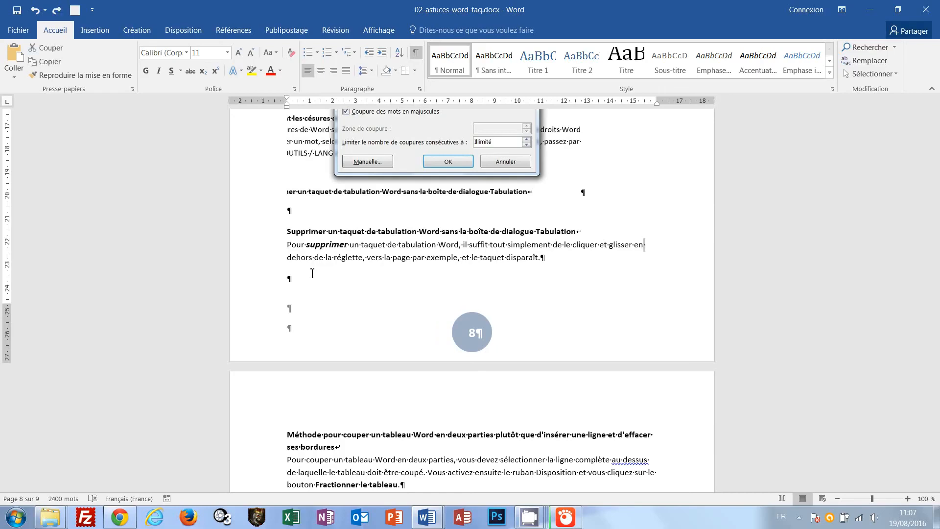
key("ctrl+y")
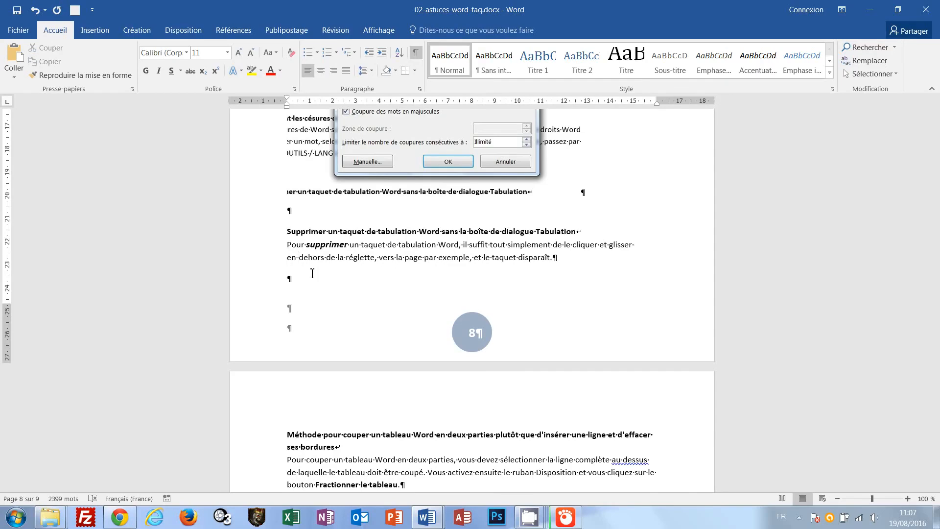
key("ctrl+z")
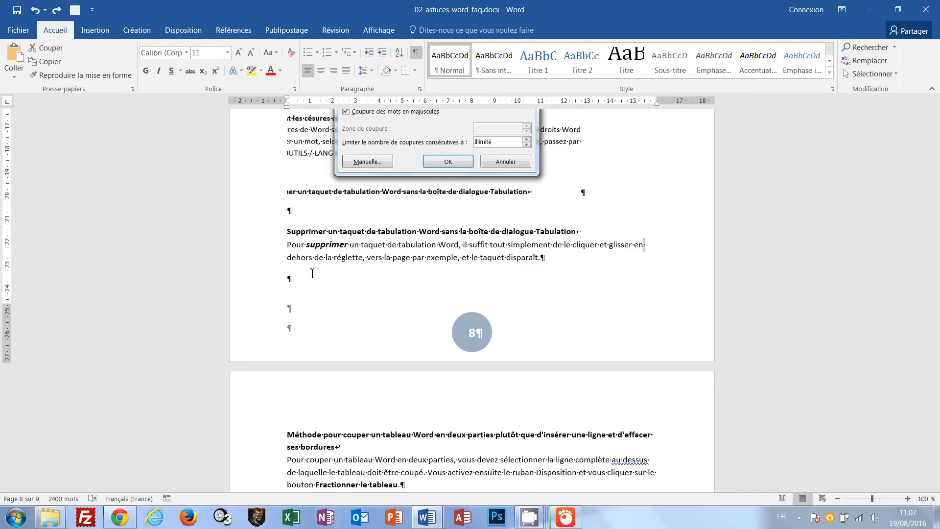
Step: Switch to texte_taquet_video.doc and split the product table in two above the A004 row
mouse_move(425, 522)
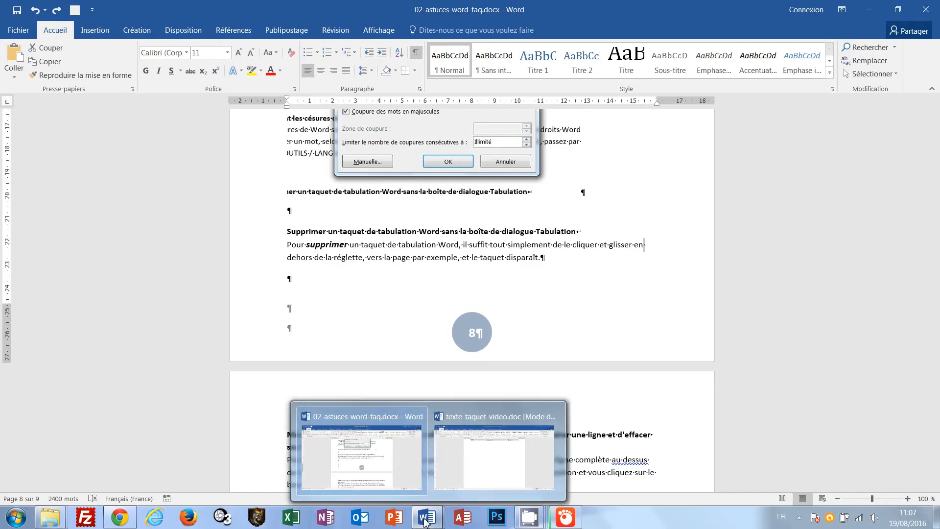
left_click(492, 471)
scroll(516, 300, "up", 5)
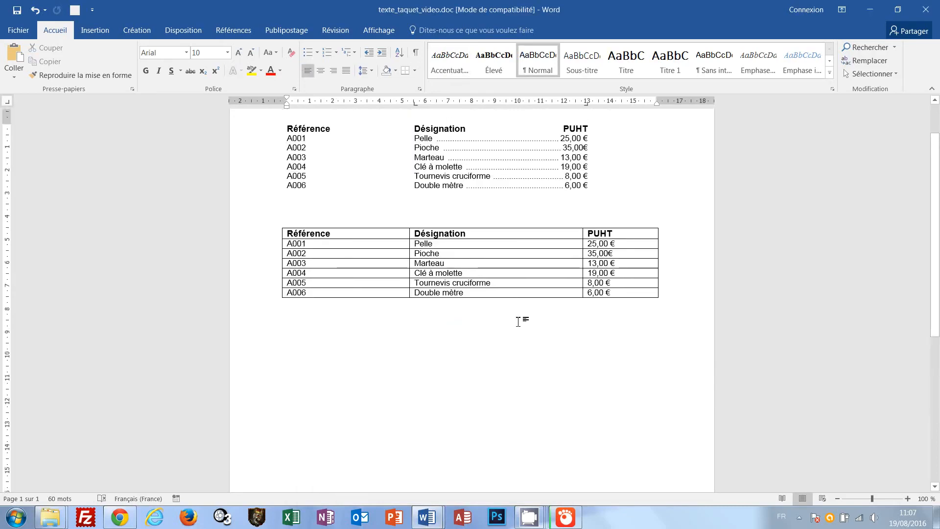
scroll(518, 322, "up", 1)
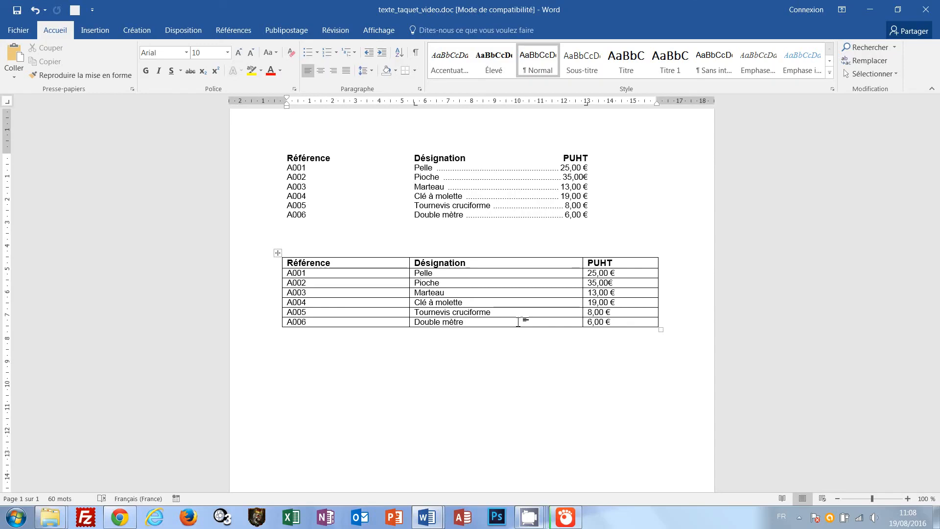
left_click(268, 304)
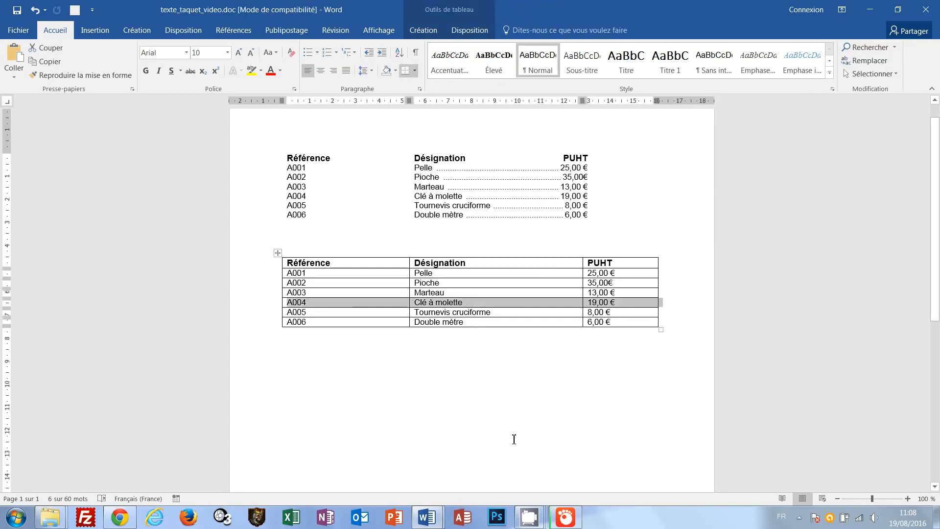
left_click(469, 35)
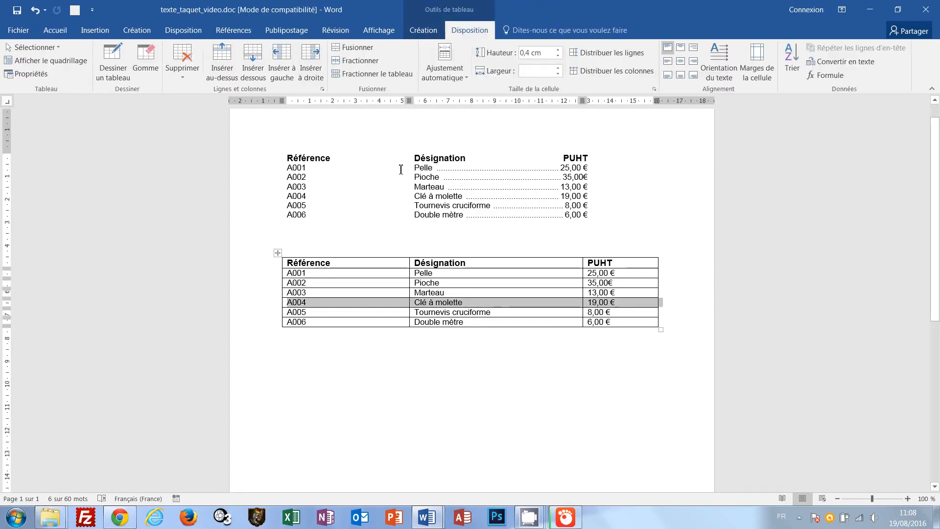
left_click(355, 74)
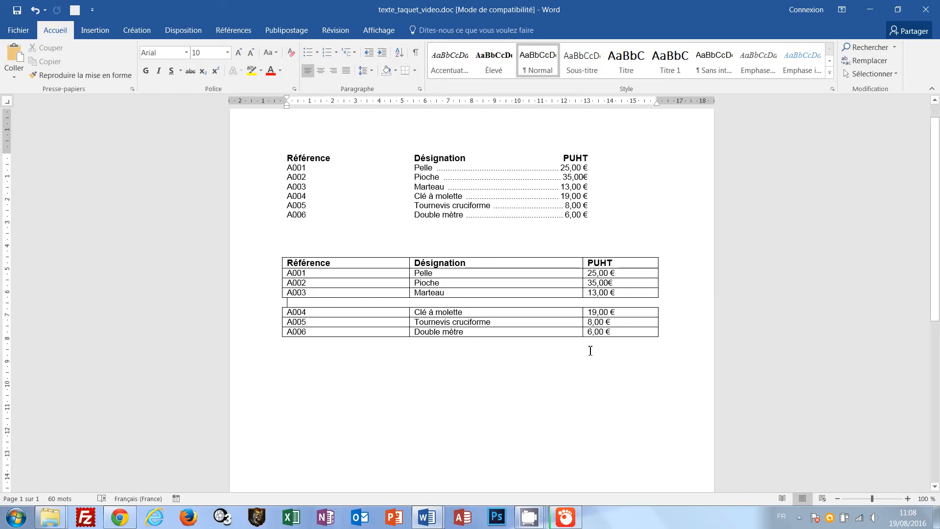
left_click(672, 335)
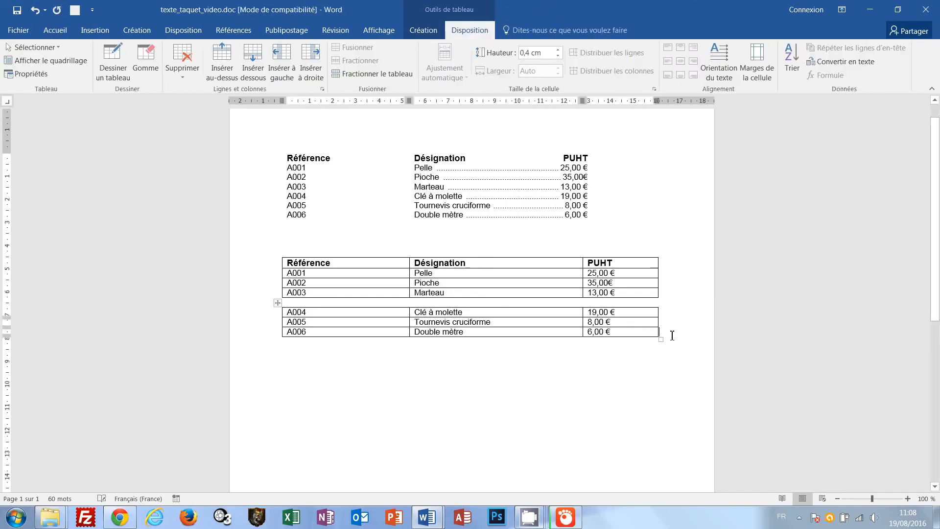
key("Return")
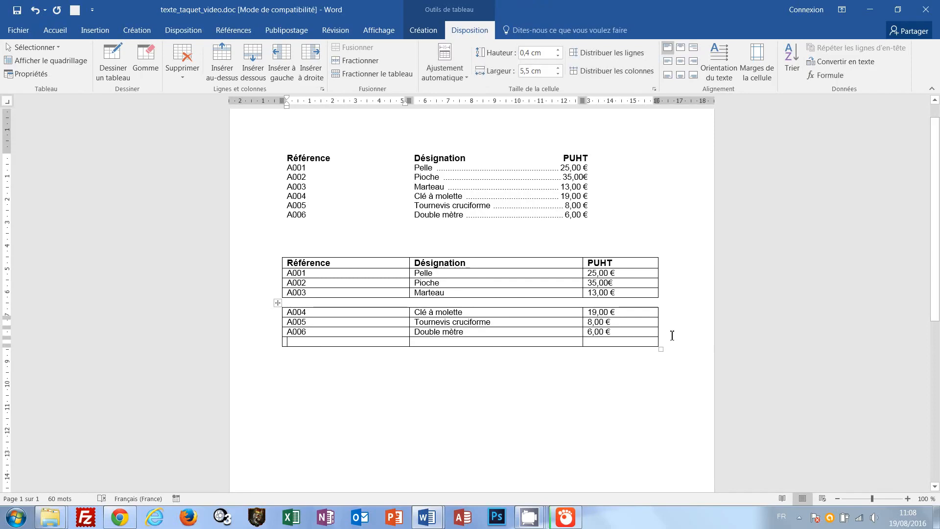
key("ctrl+z")
Step: Add three blank lines after the A006 line of the tabbed product list, above the first table
left_click(622, 217)
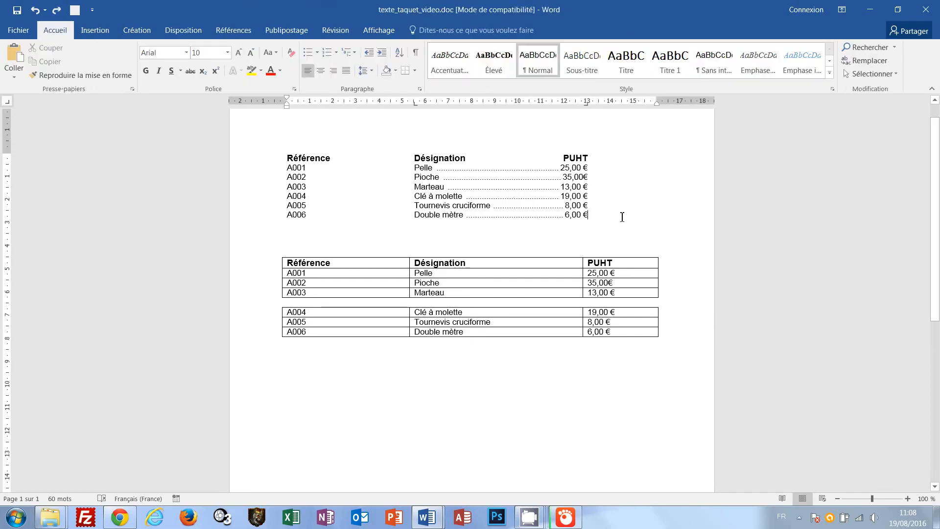
key("Return")
key("Return")
key("Return")
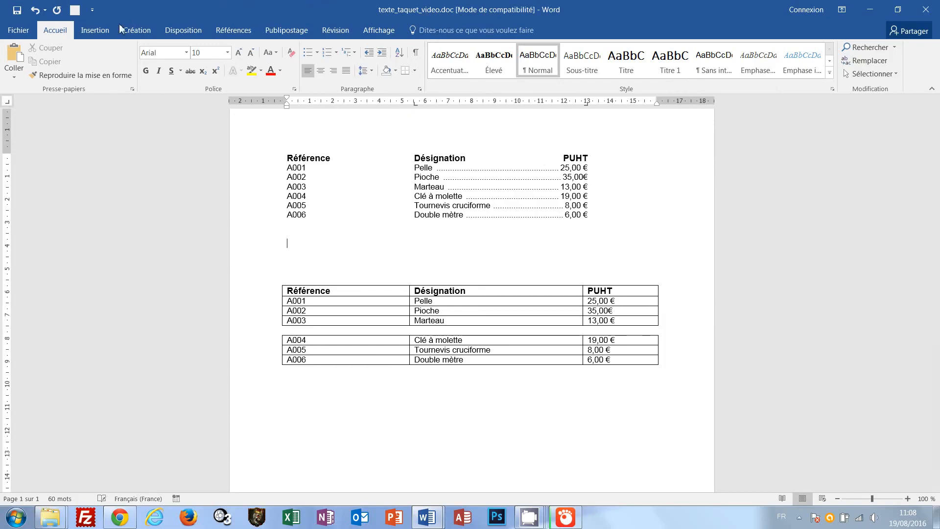
Step: Draw a diamond shape about 2.7 cm high and 7.6 cm wide in the space between the tabbed list and the first table
left_click(94, 33)
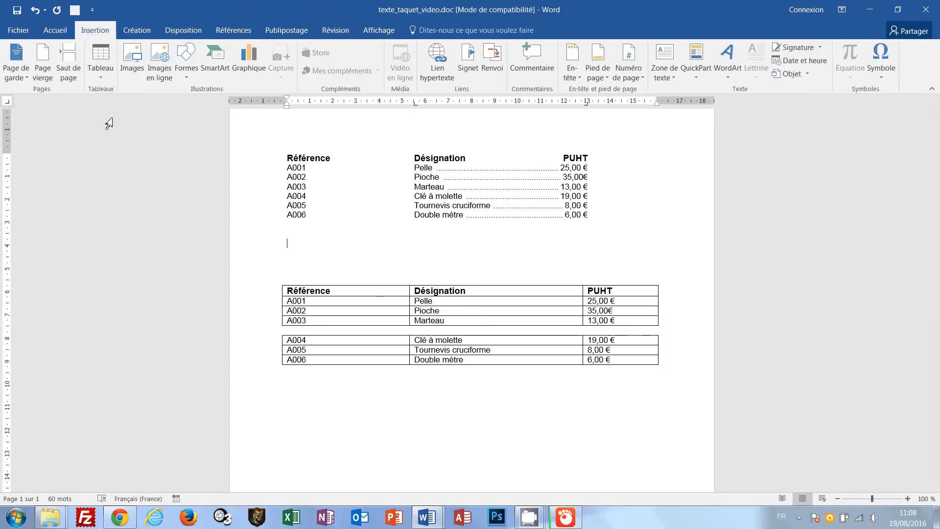
left_click(186, 79)
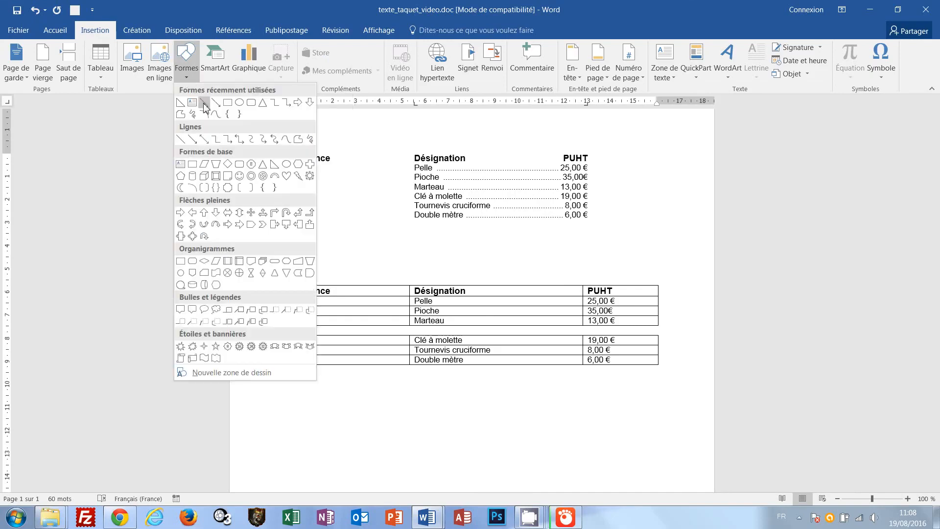
left_click(228, 165)
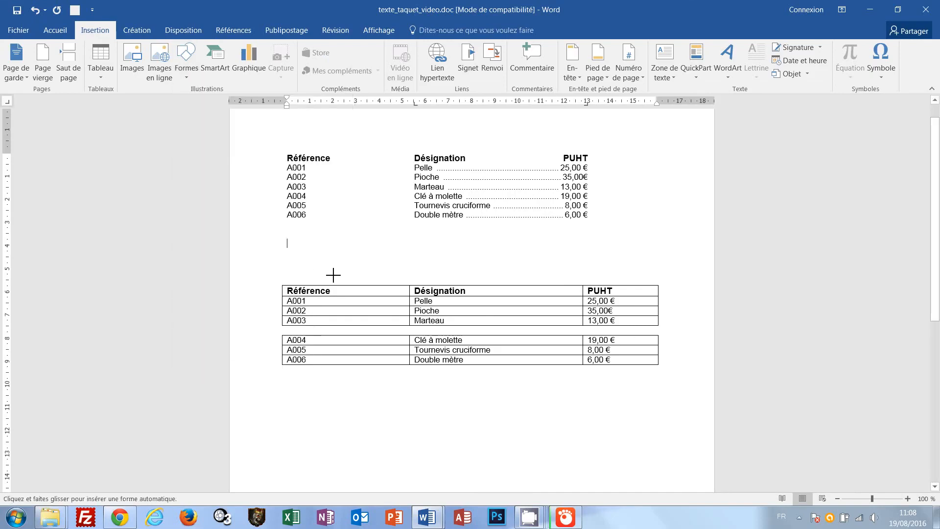
left_click_drag(294, 224, 471, 284)
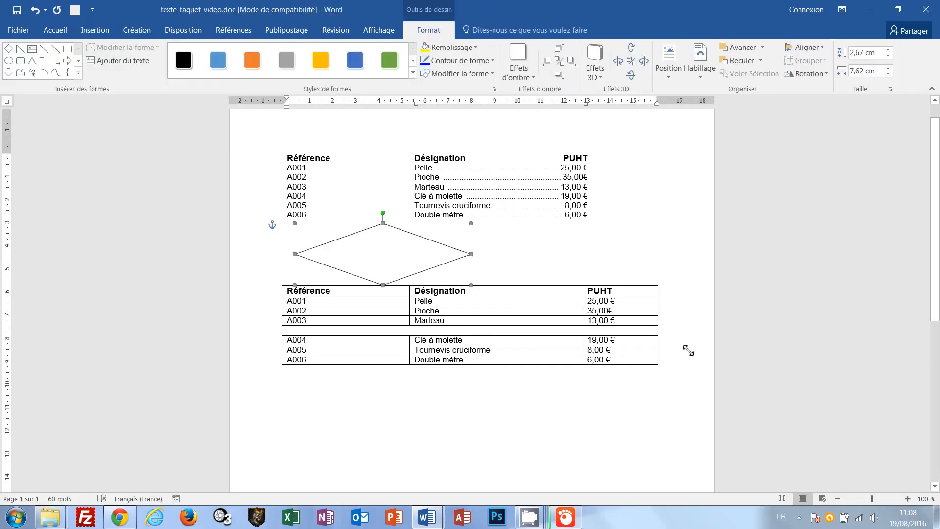
Step: Add the text "Ajouter du texte" inside the diamond shape
right_click(416, 252)
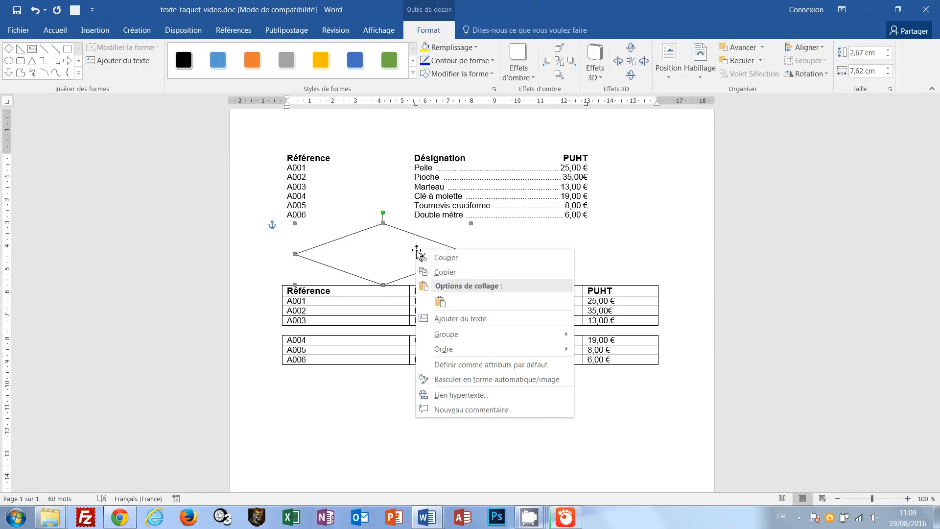
left_click(494, 320)
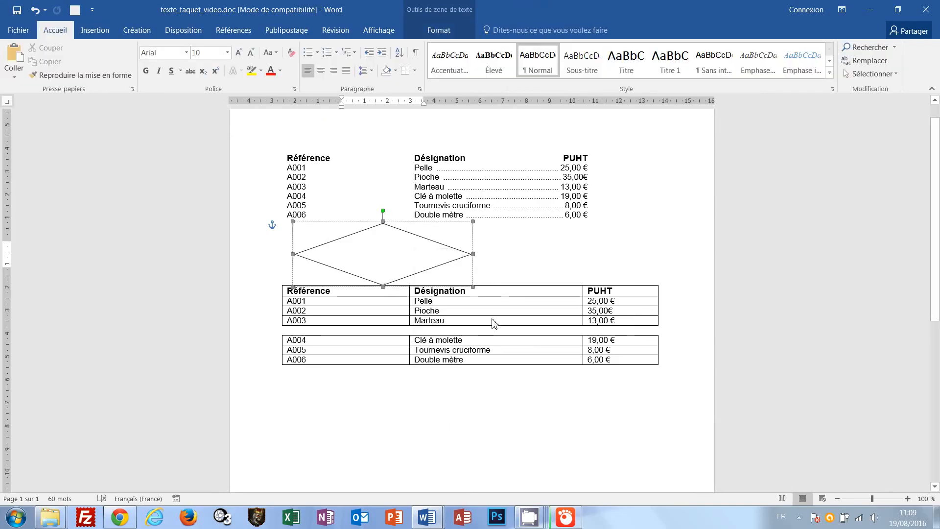
type("A")
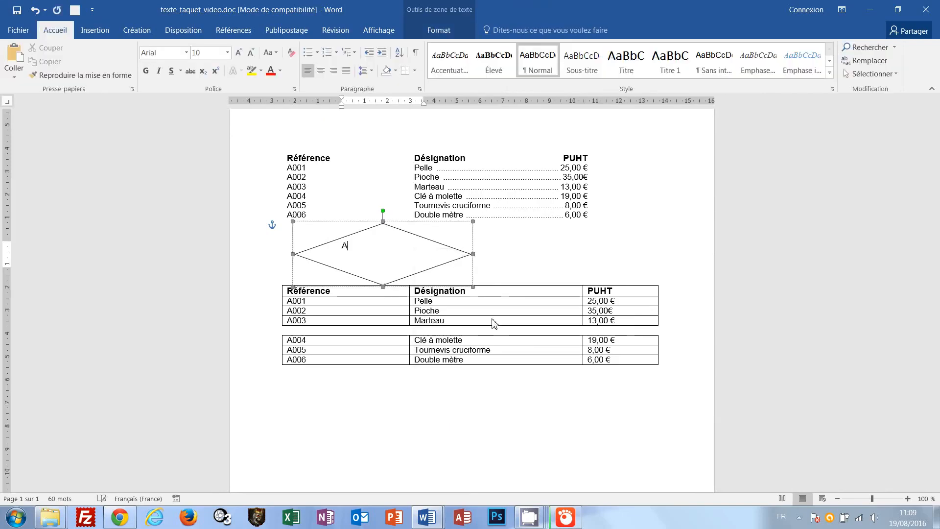
type("jouter du texte")
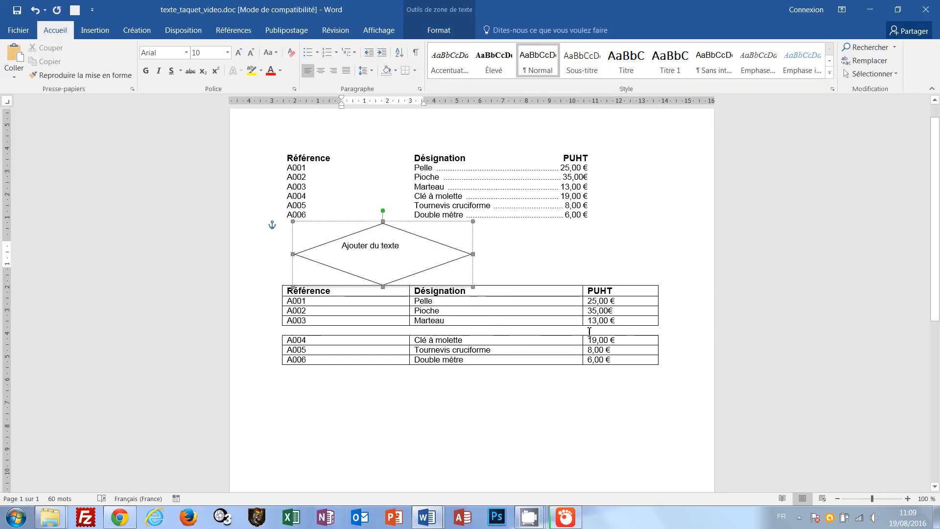